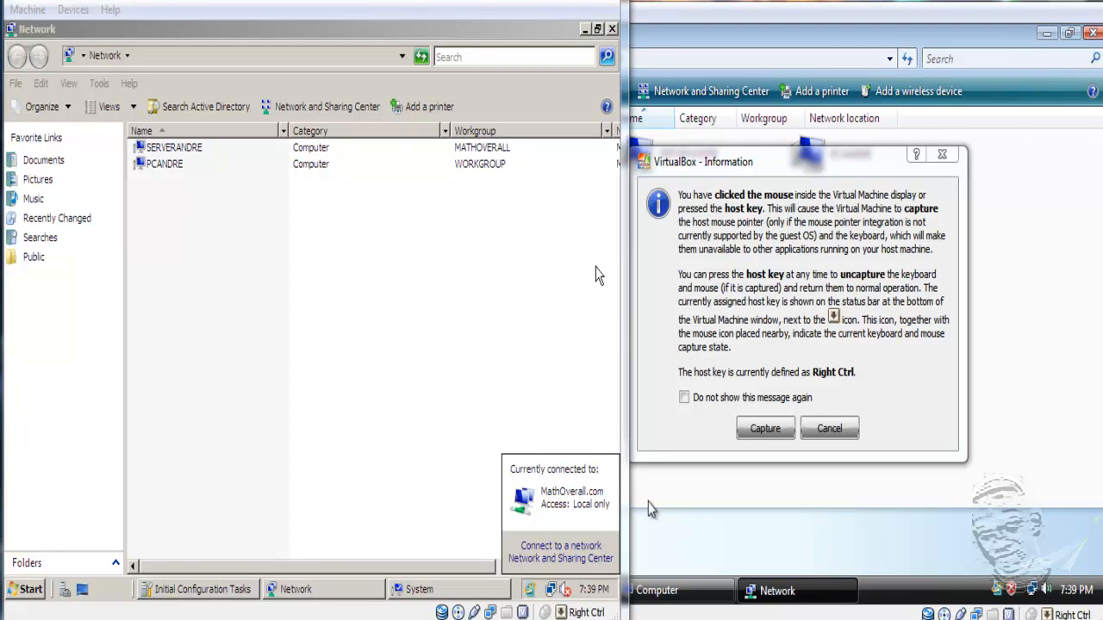
- Switch to the server VM and show its 'Currently connected to MathOverall.com' network popup
click(764, 430)
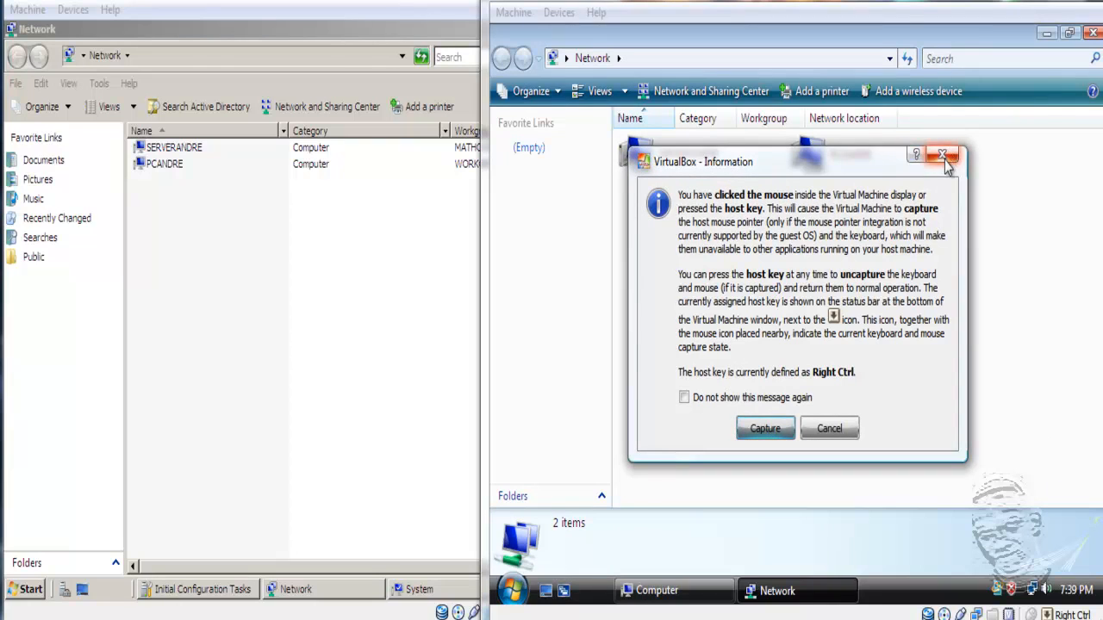
click(838, 437)
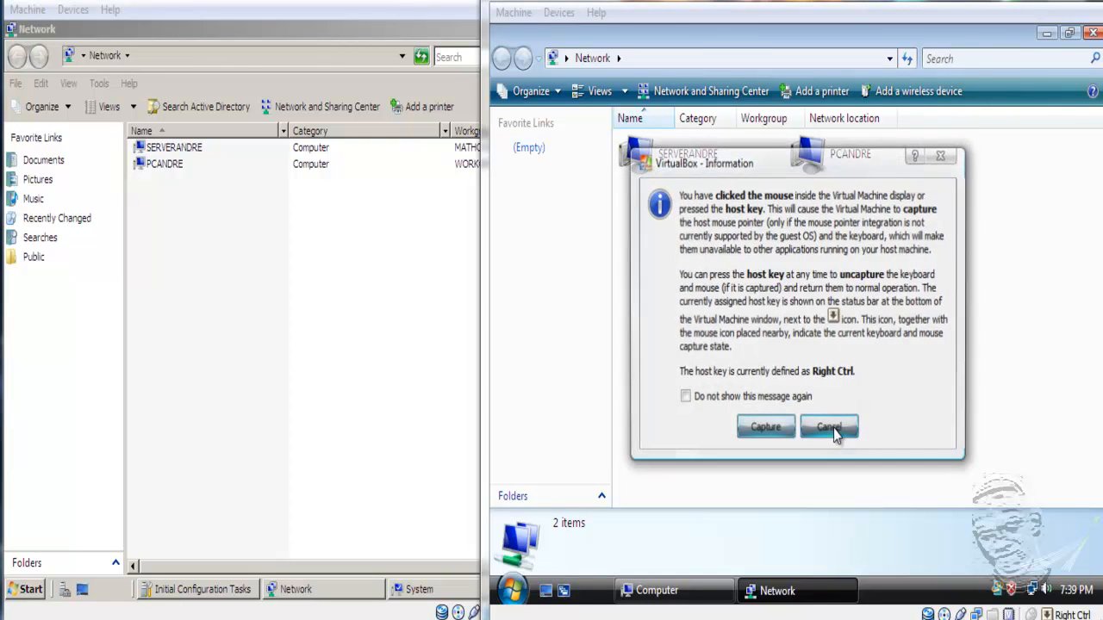
click(833, 433)
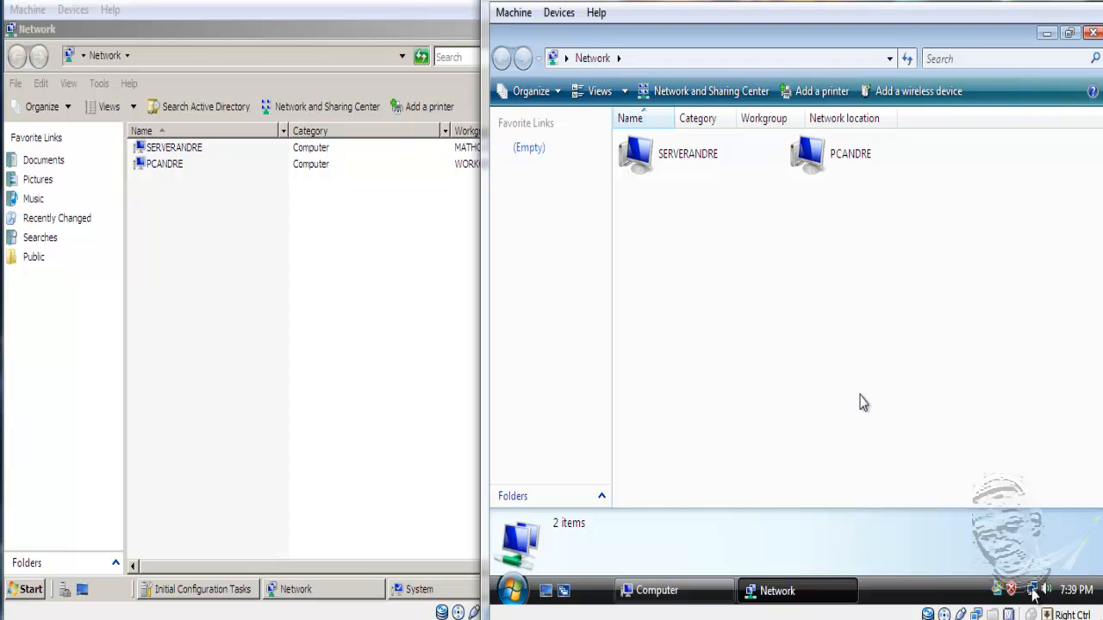
click(386, 593)
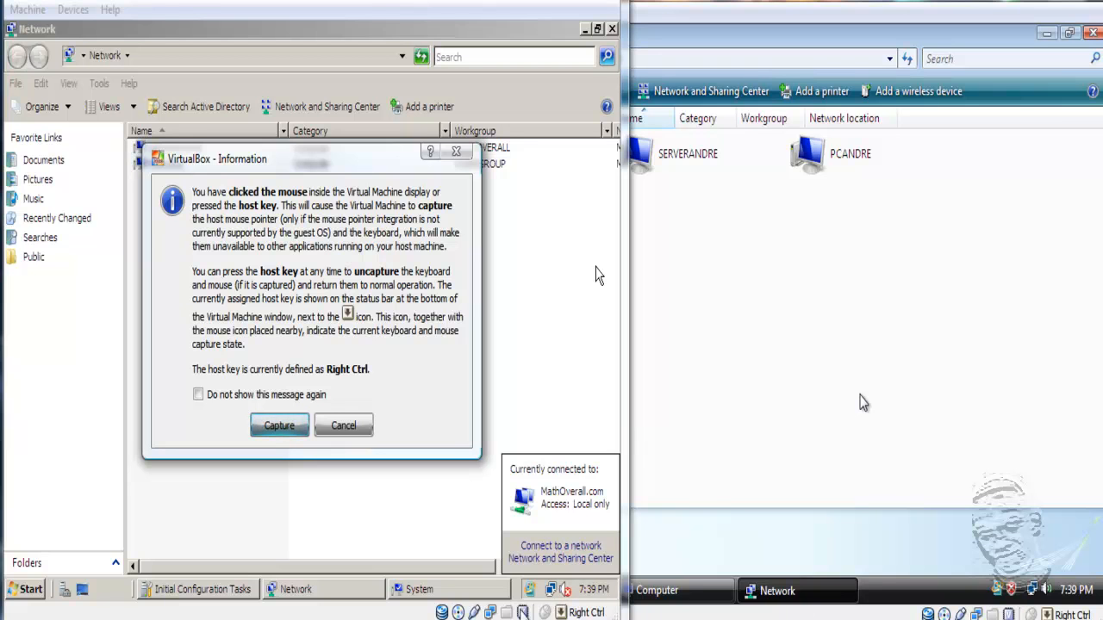
click(287, 424)
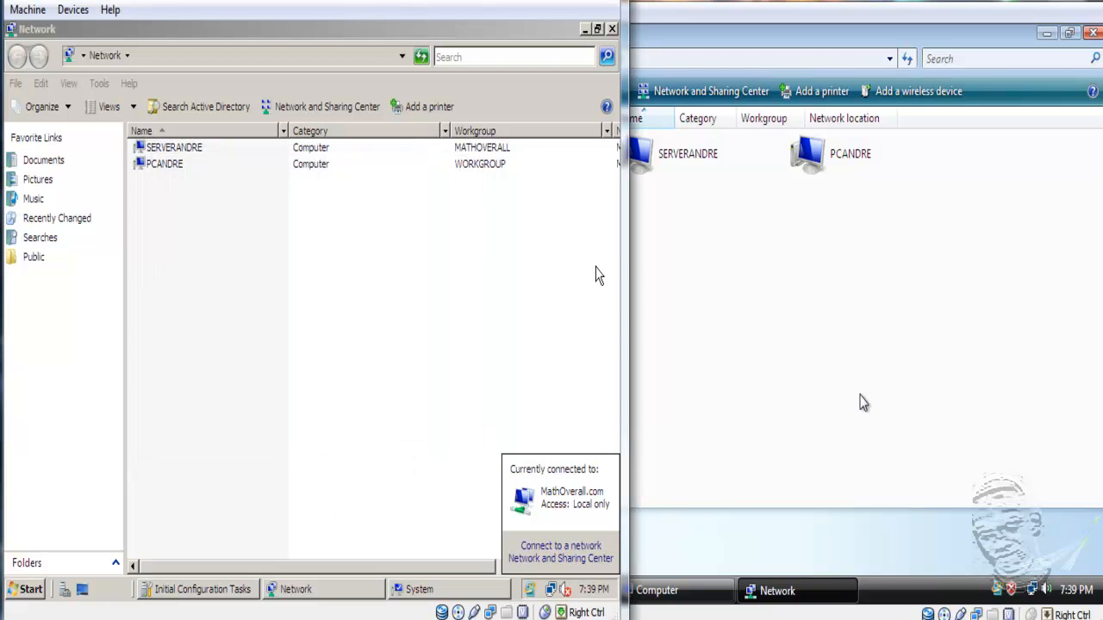
click(552, 593)
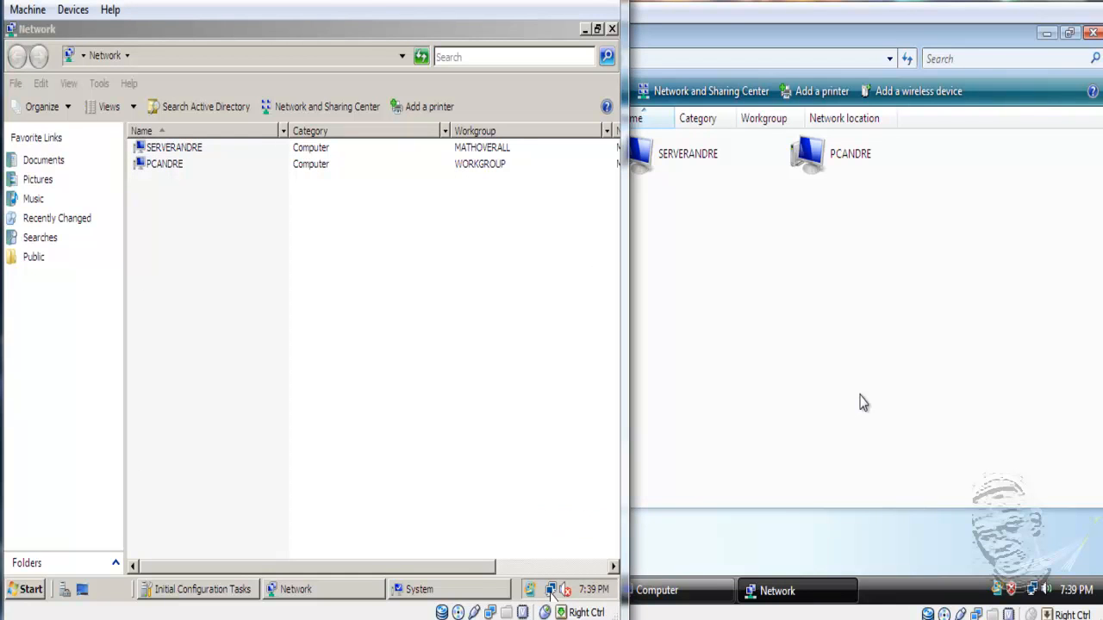
click(551, 593)
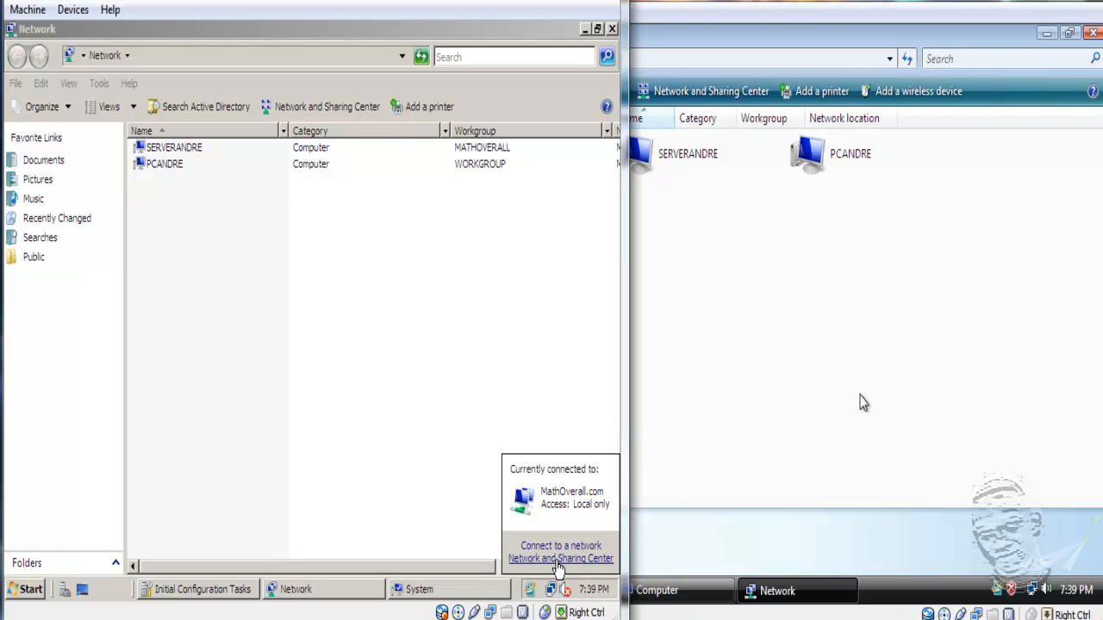
- Check the server's Local Area Connection details (IPv4 and DNS 192.168.0.1), then close the dialogs
click(558, 559)
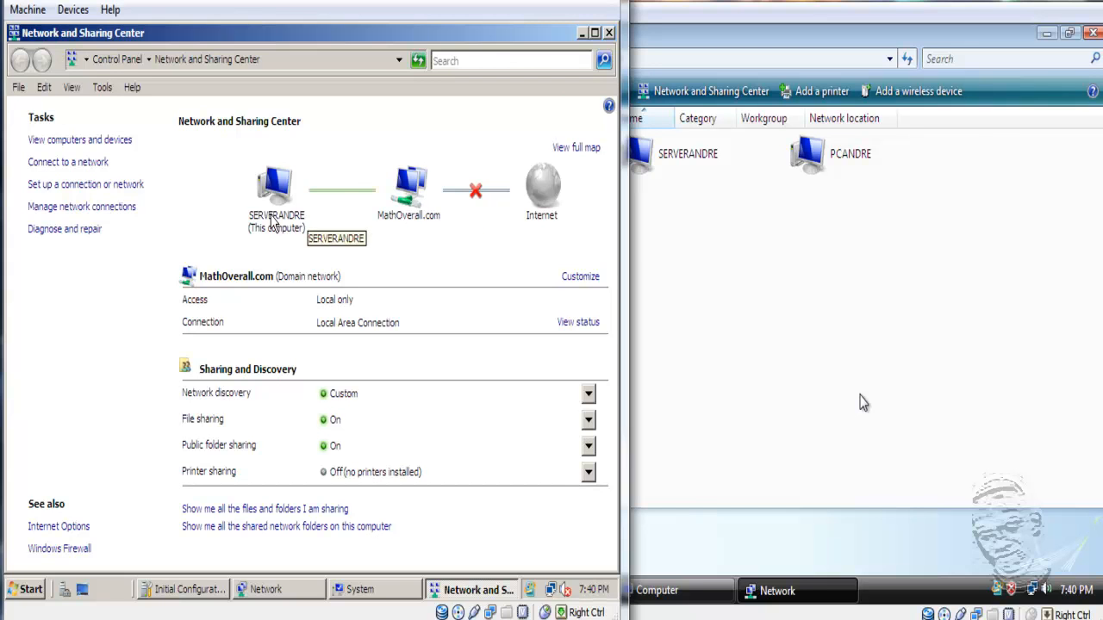
click(97, 209)
double_click(98, 211)
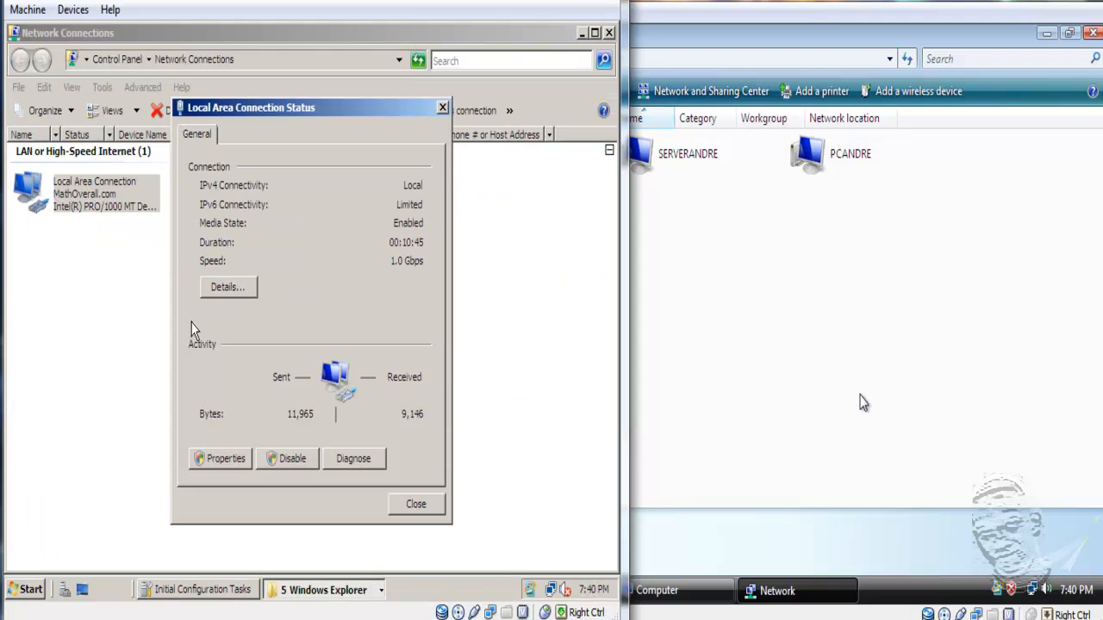
click(234, 288)
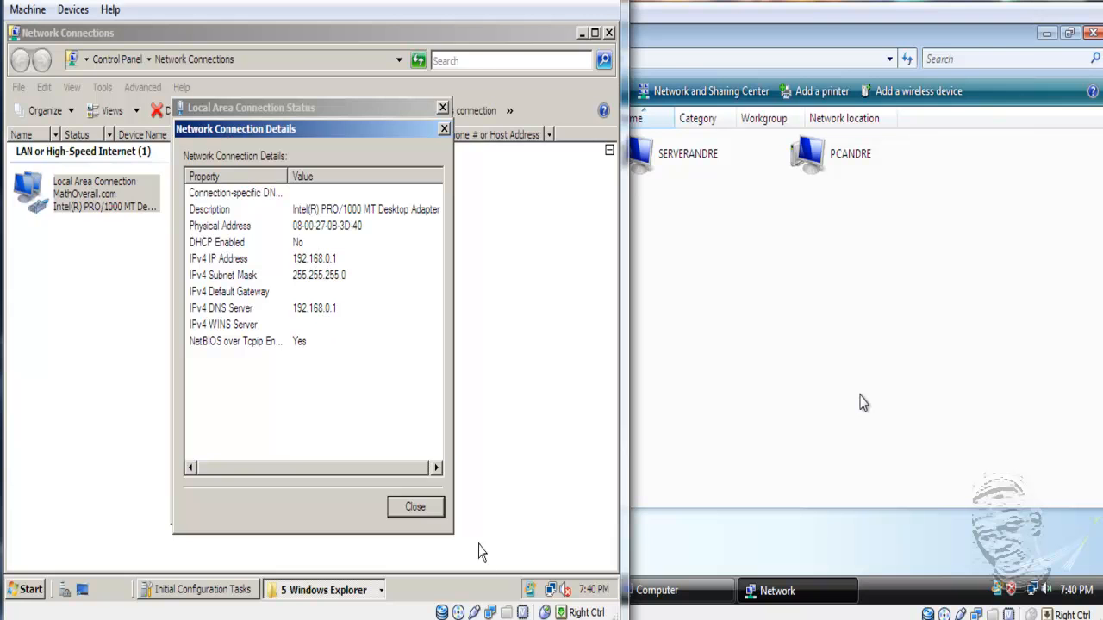
click(417, 510)
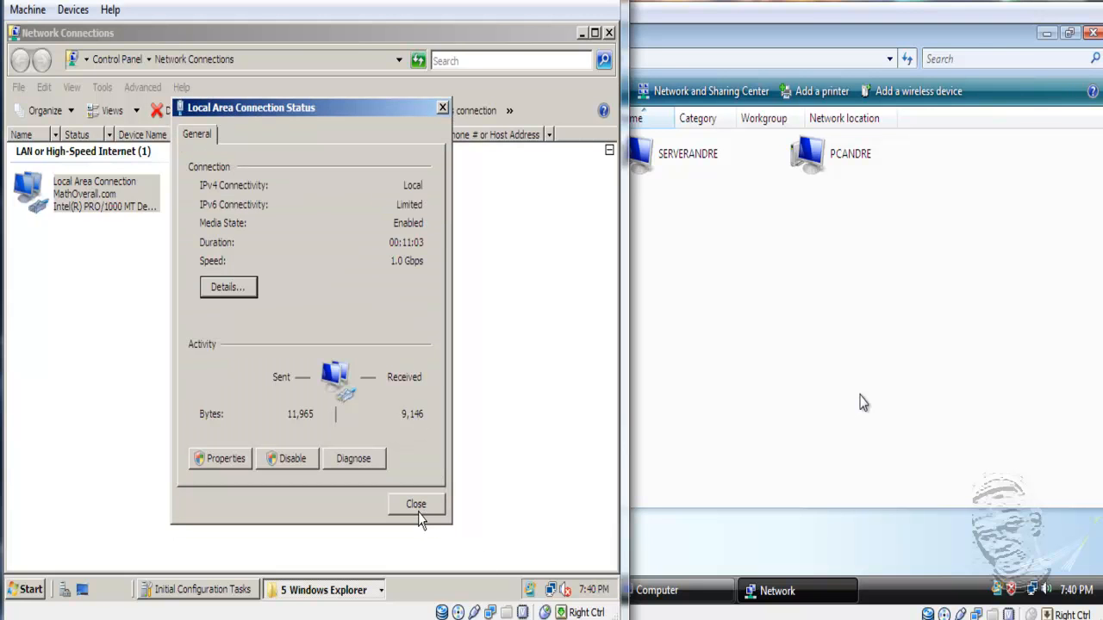
click(418, 509)
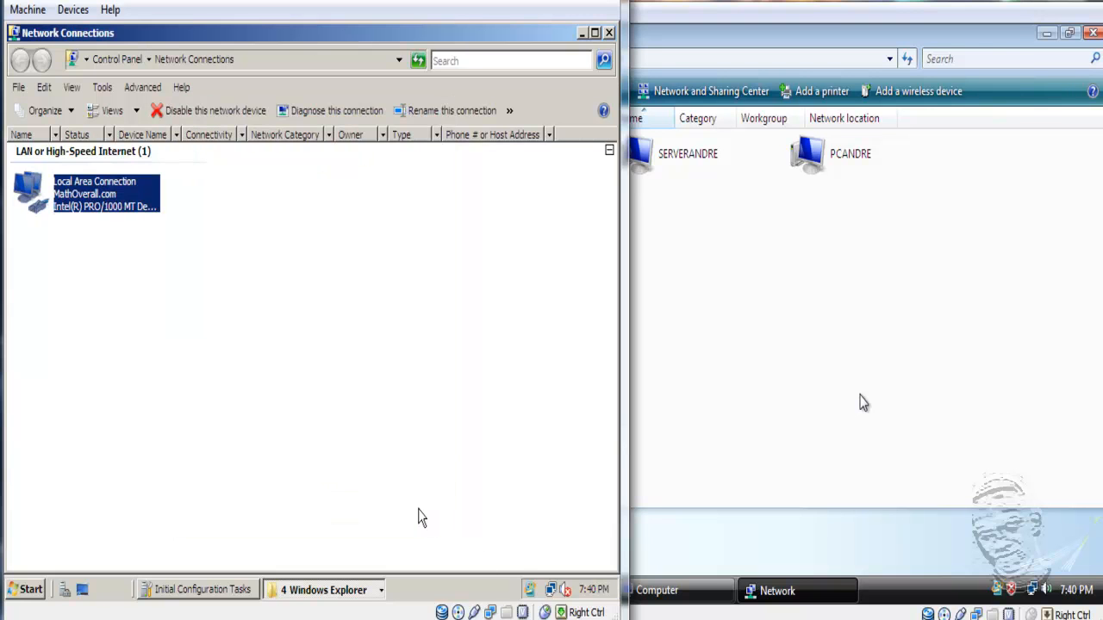
click(609, 33)
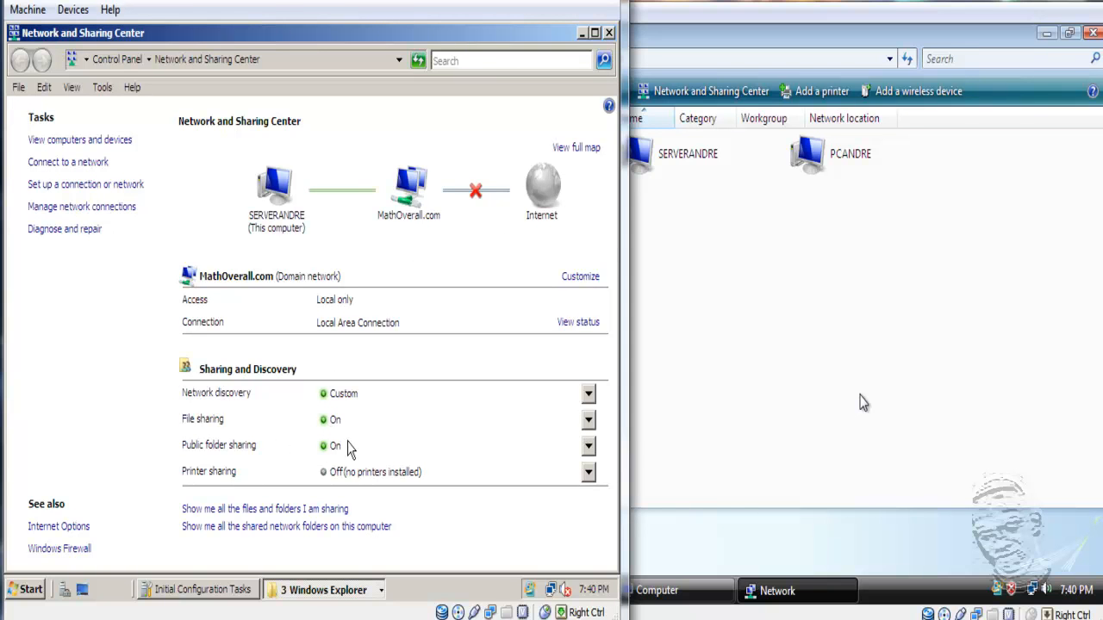
- Expand and collapse the server's Printer sharing settings, then click into the Vista VM window
click(589, 472)
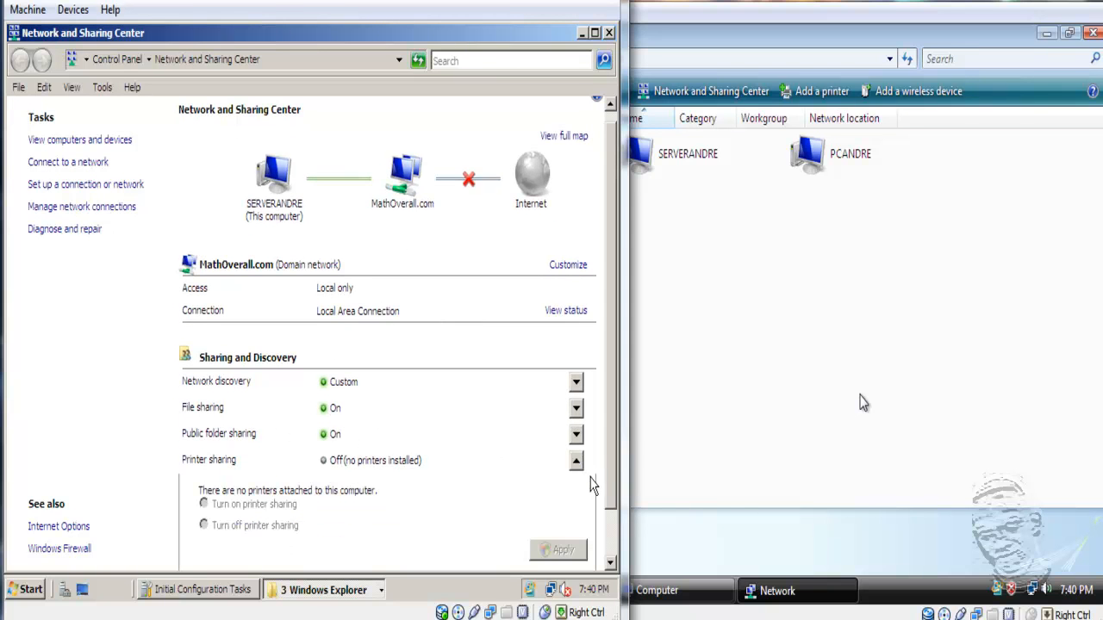
click(576, 462)
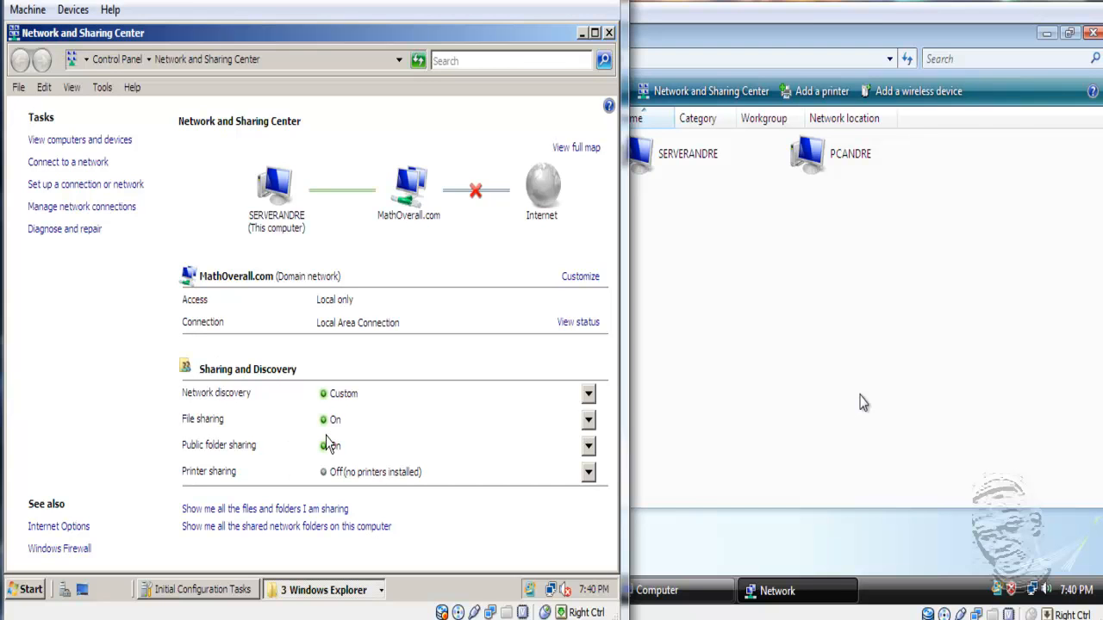
click(687, 353)
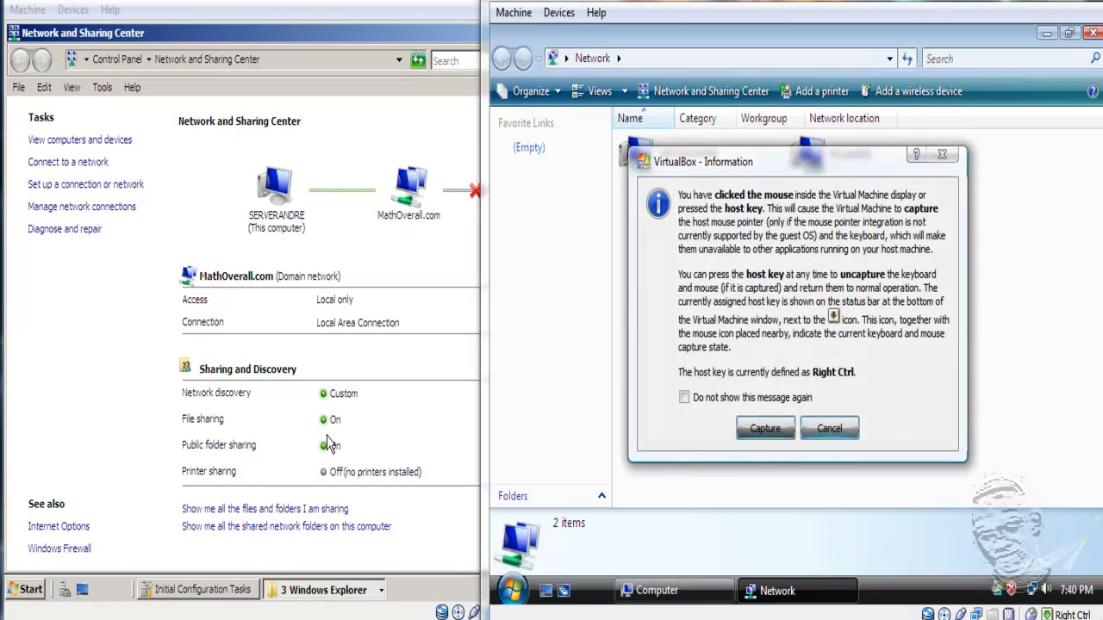
- On the Vista VM, view Local Area Connection details: IPv4 192.168.0.2, gateway and DNS 192.168.0.1
click(767, 429)
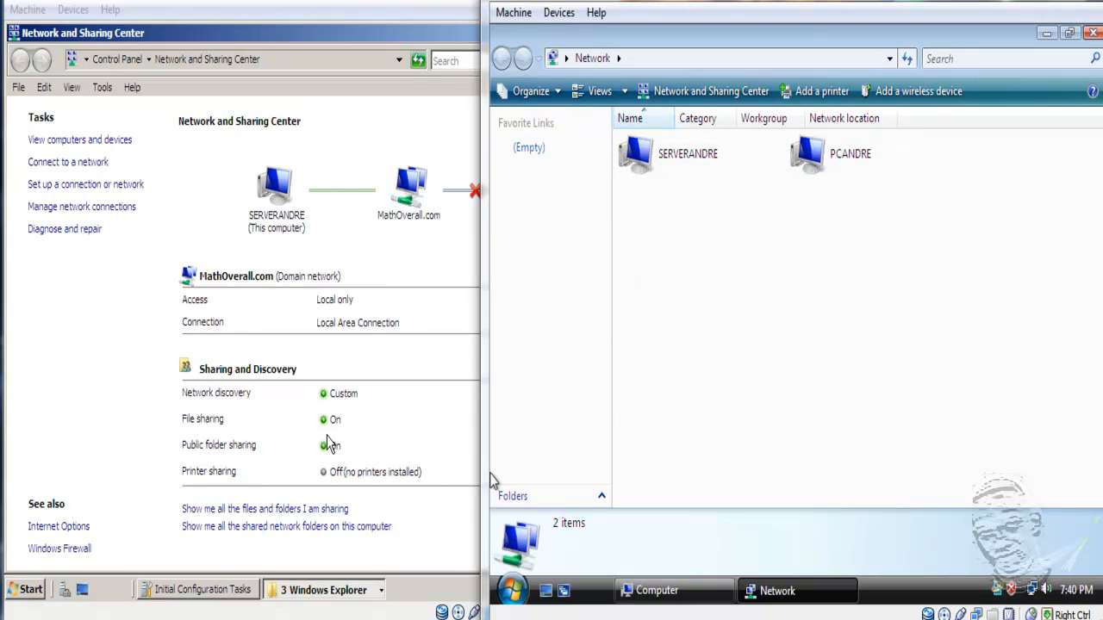
click(1032, 594)
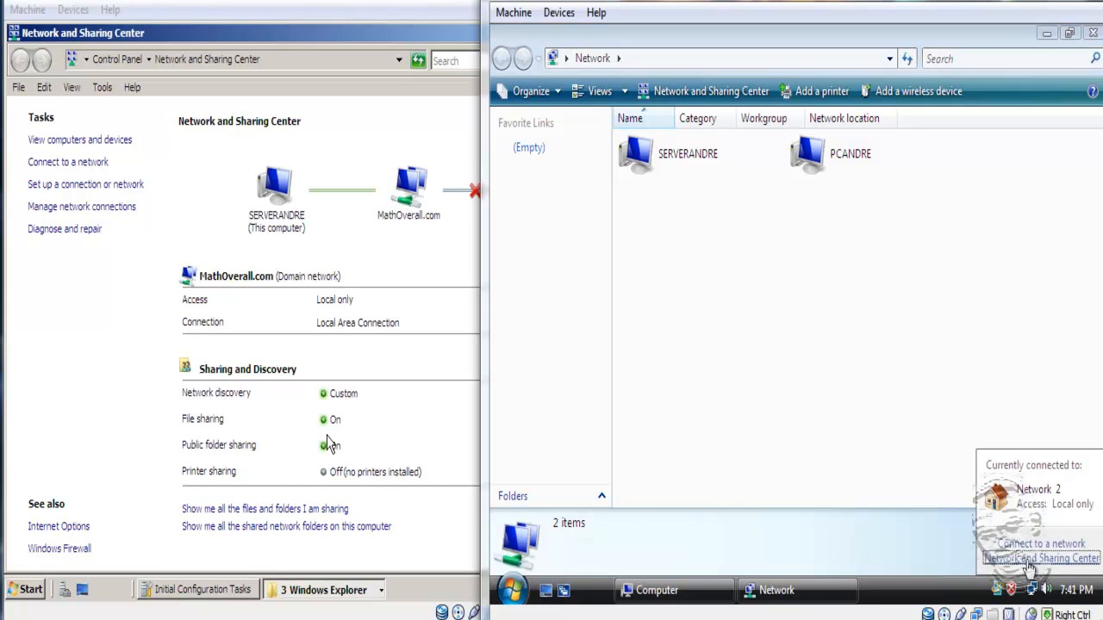
click(1034, 559)
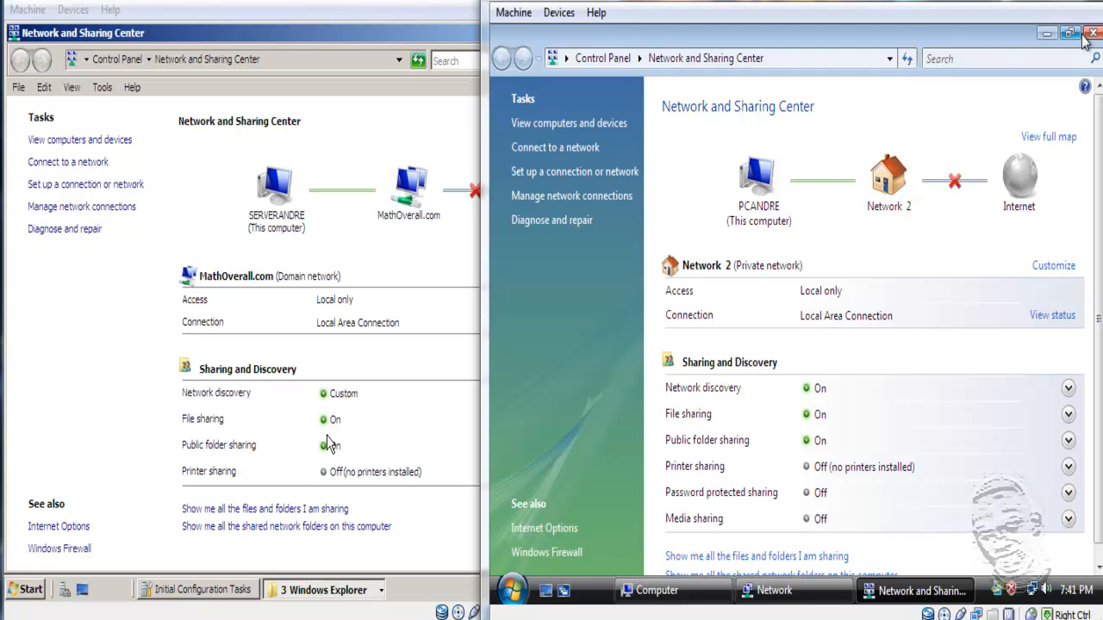
click(595, 195)
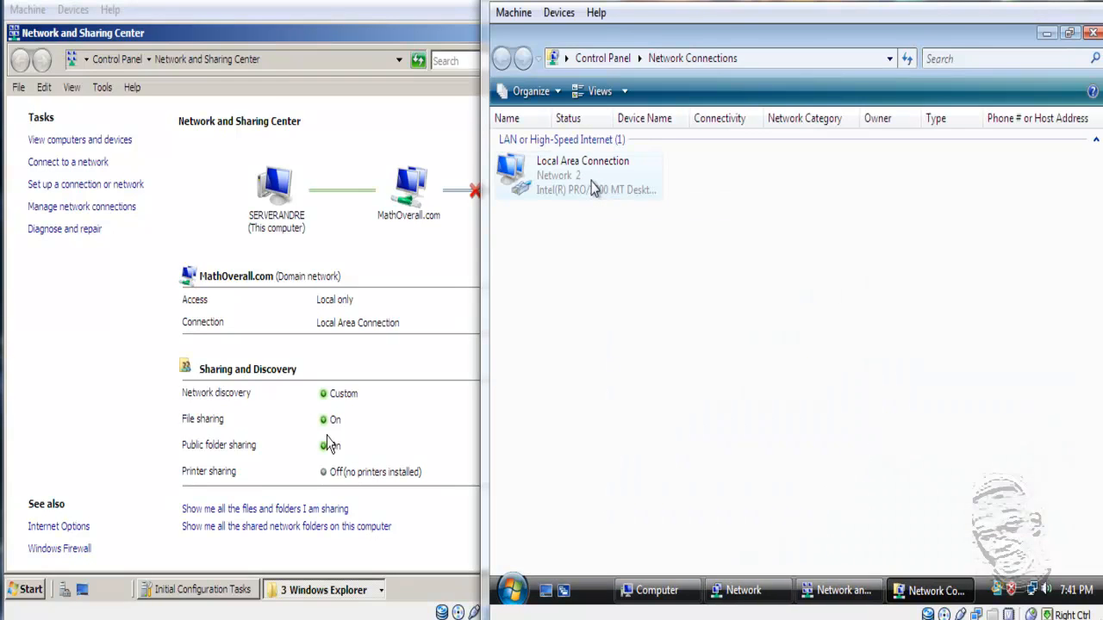
double_click(597, 193)
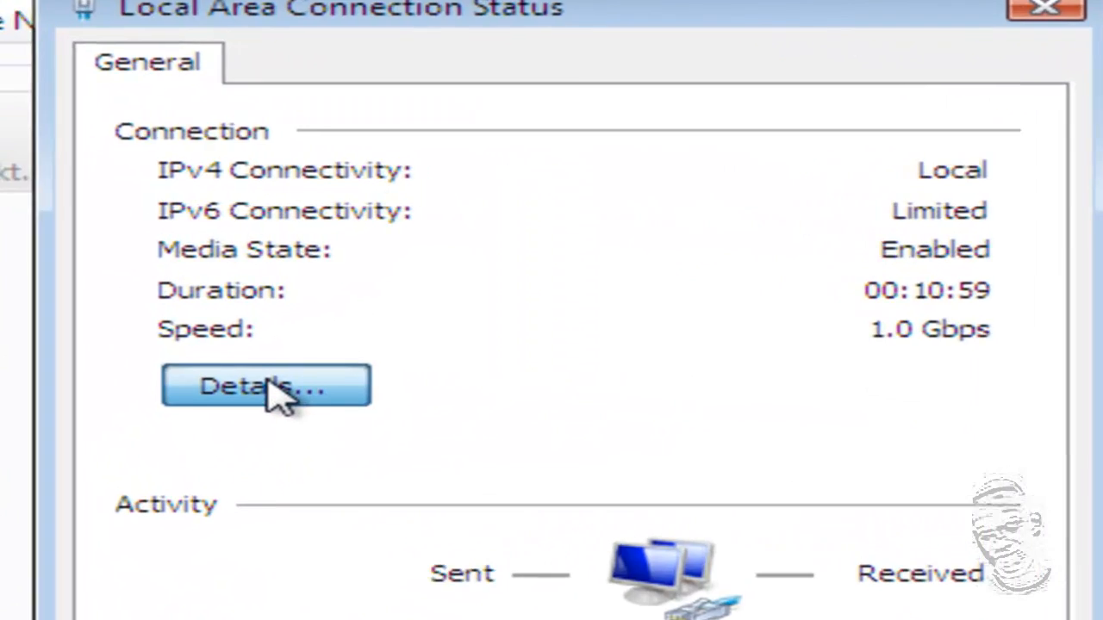
click(277, 395)
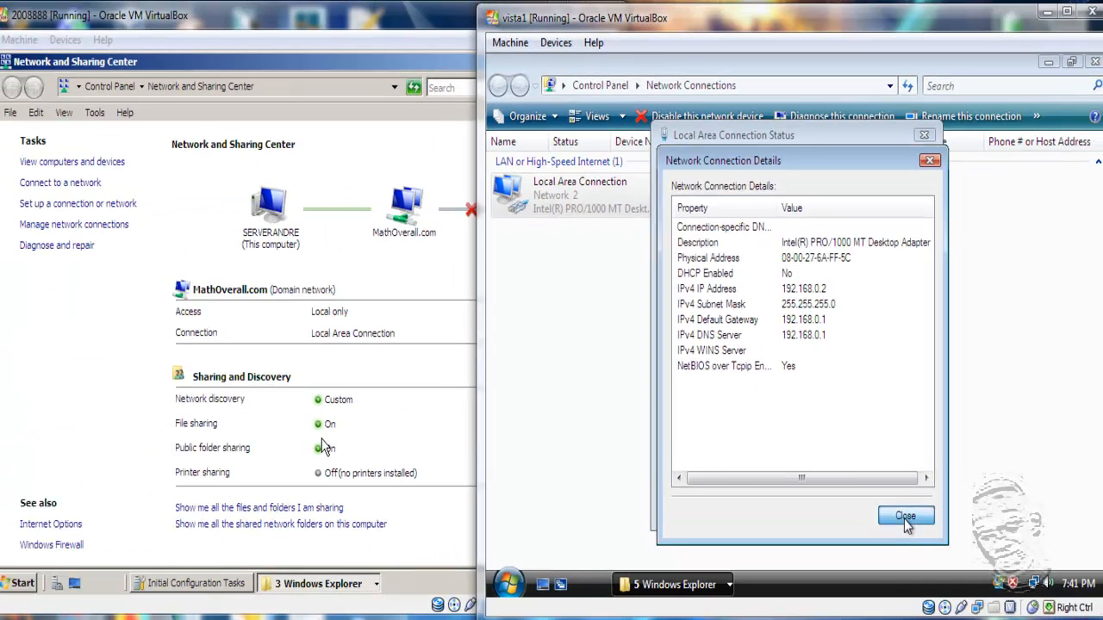
click(901, 519)
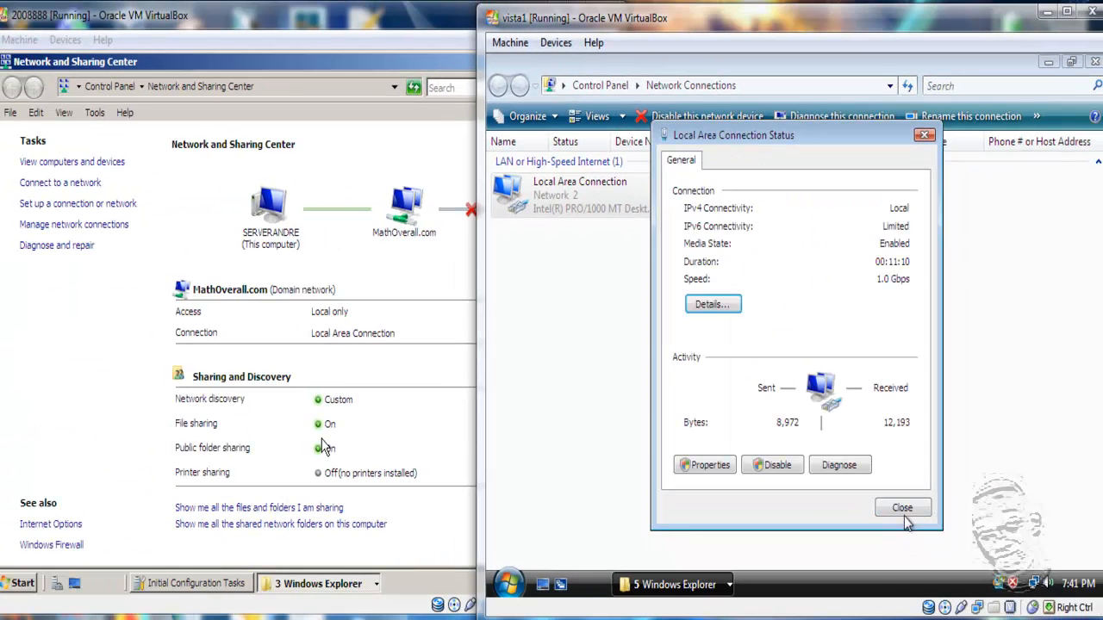
- Inspect the Vista connection's IPv4 properties, then cancel and close all connection dialogs unchanged
click(713, 465)
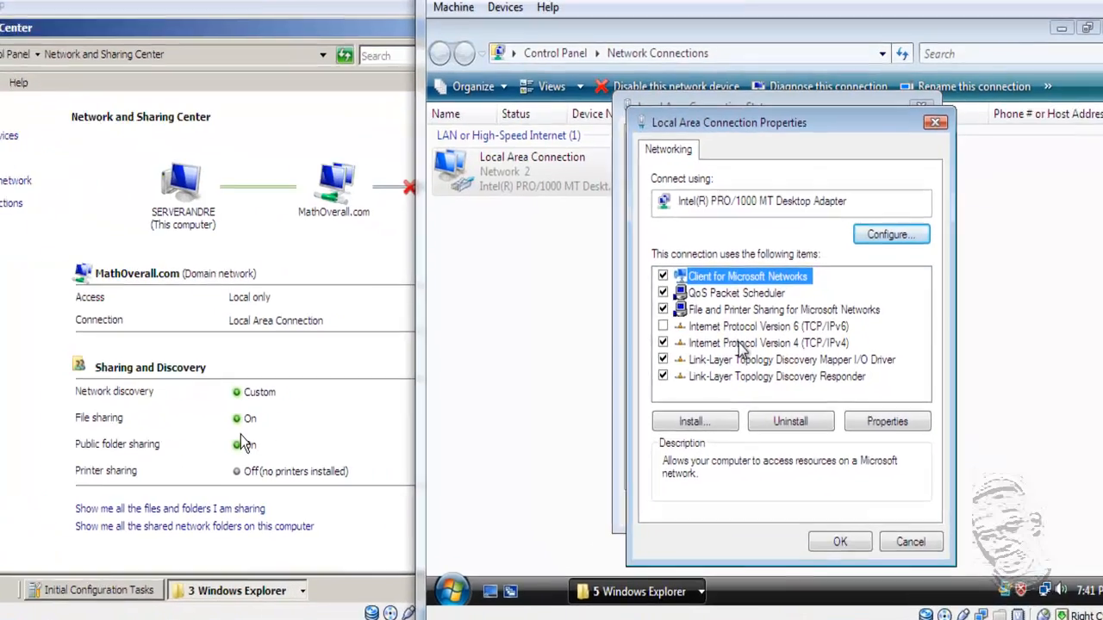
double_click(763, 354)
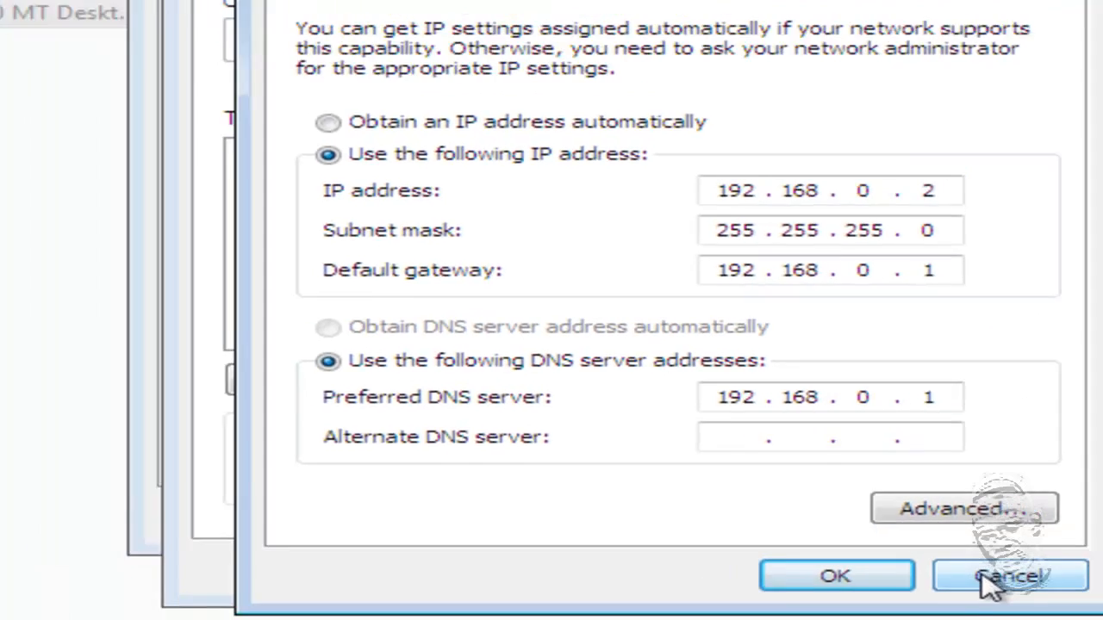
click(1025, 587)
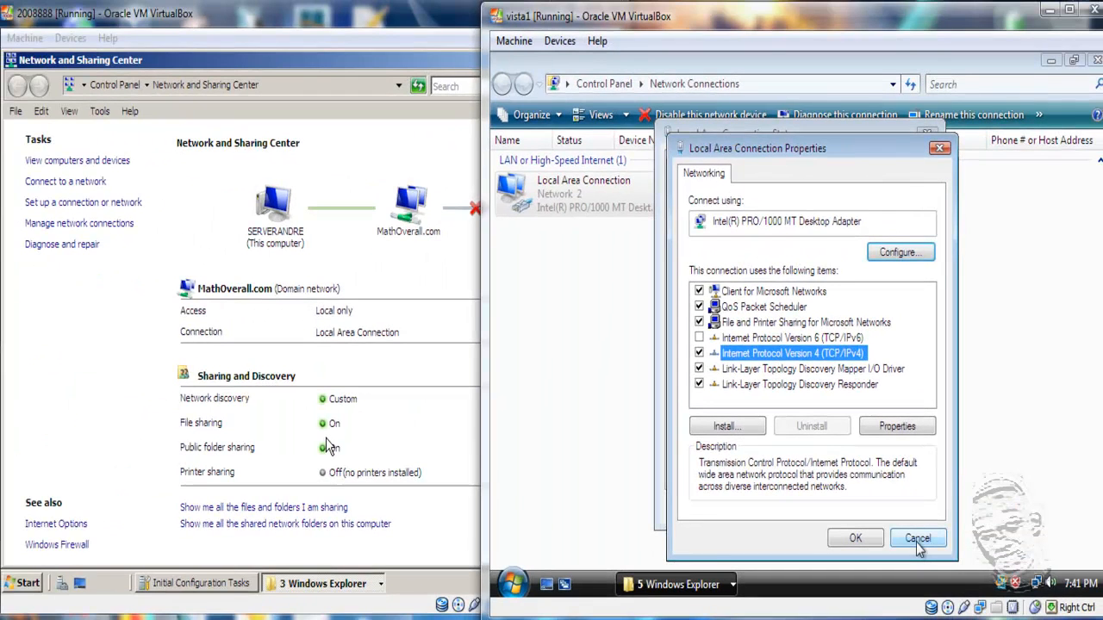
click(918, 538)
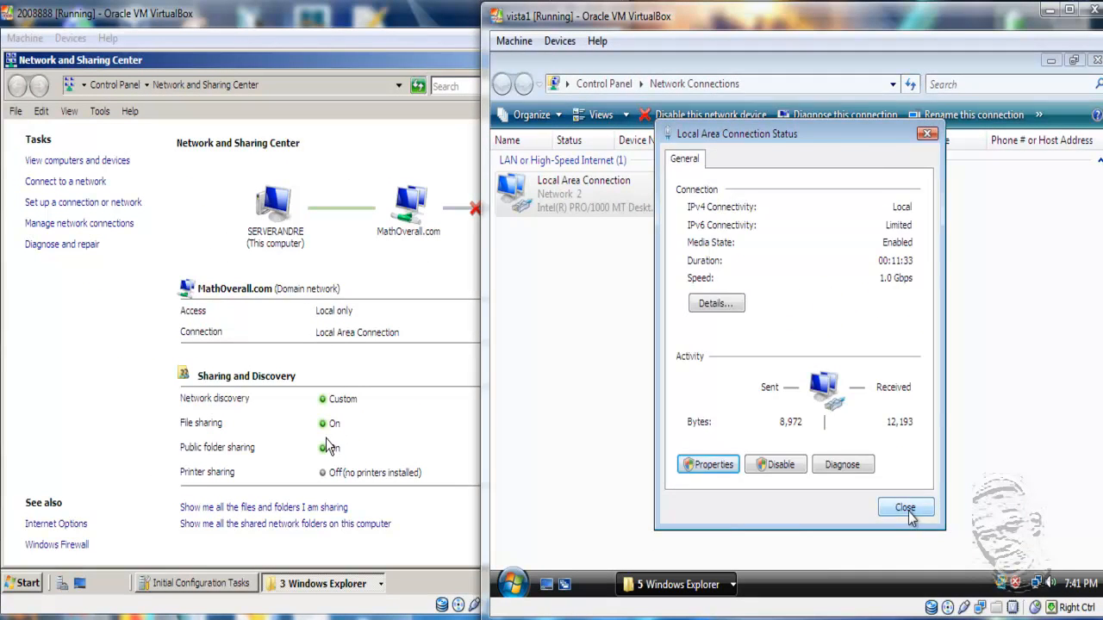
click(908, 510)
- Recapture the mouse into the Vista VM and close the Network Connections window
key(Control_R)
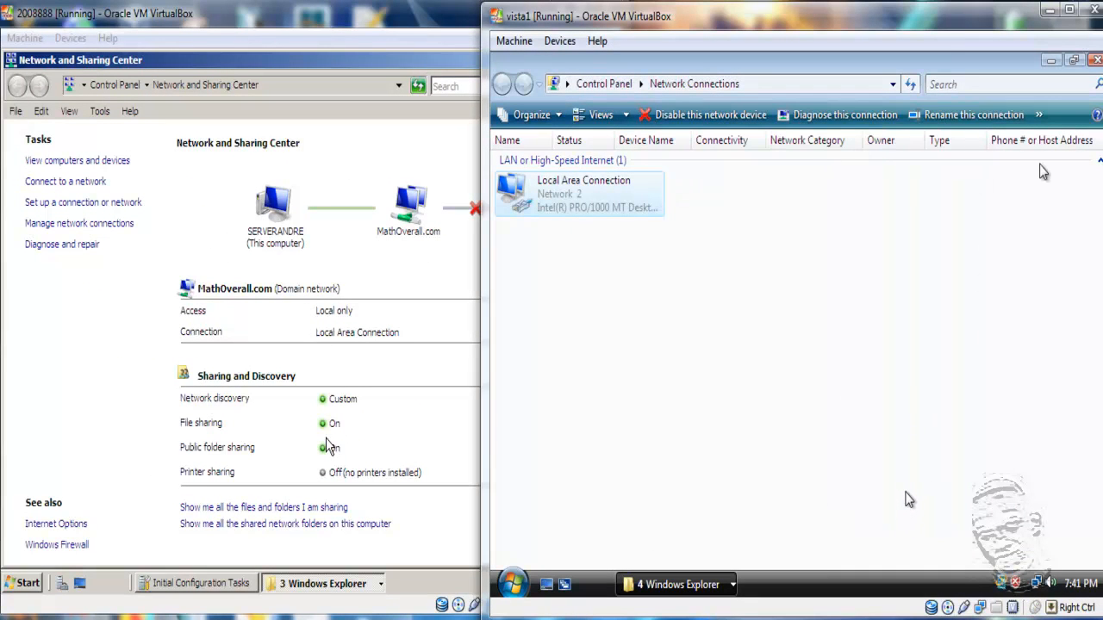
click(985, 370)
click(788, 421)
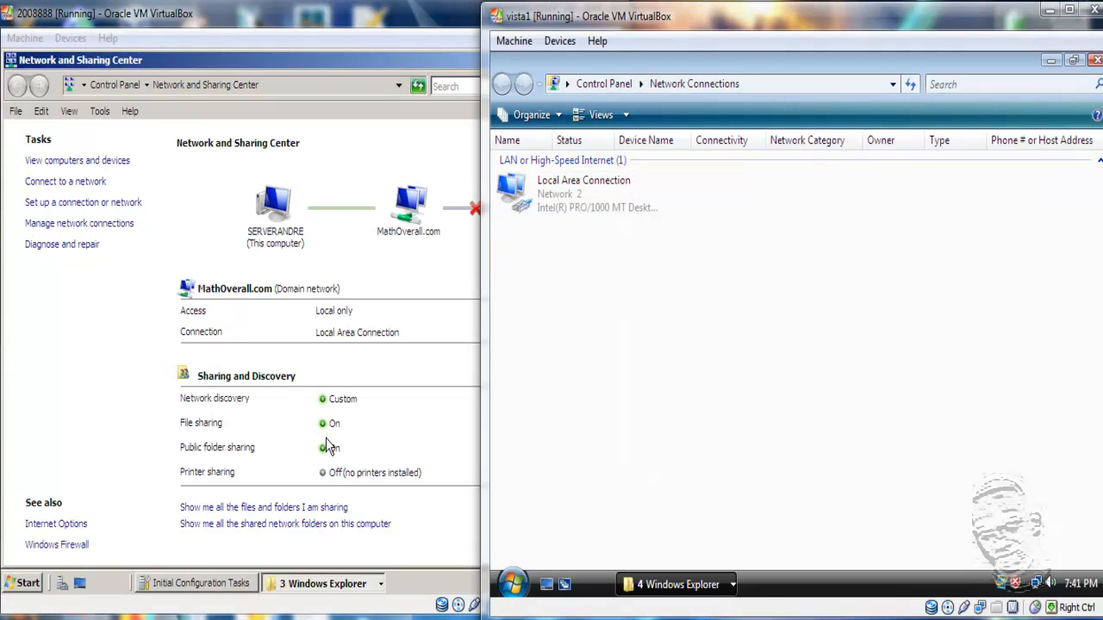
click(1096, 61)
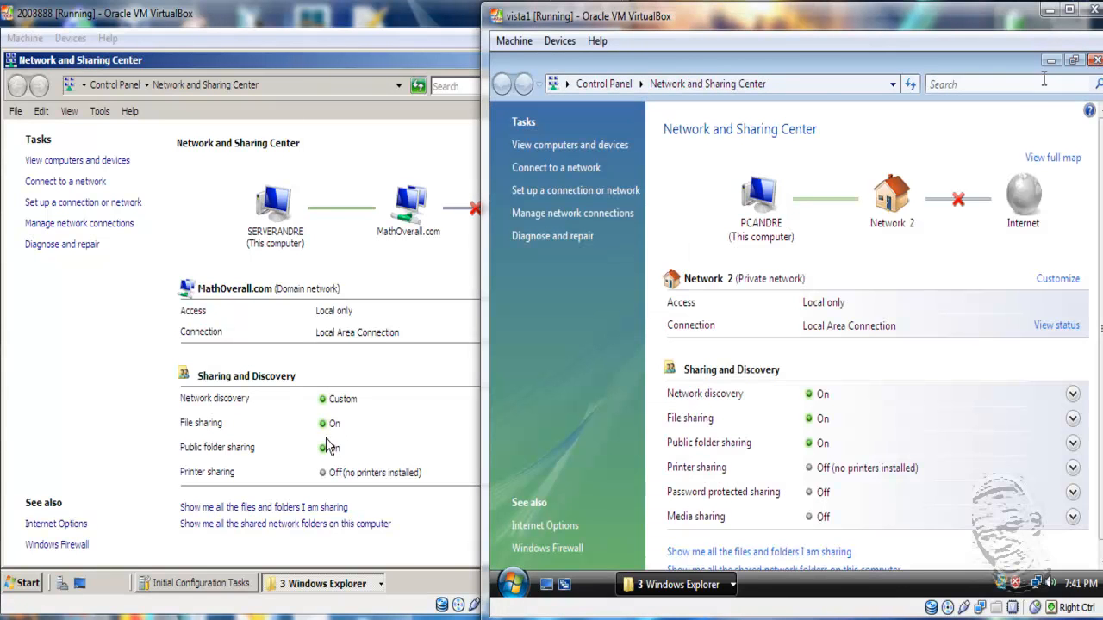
- Close Network and Sharing Center, open SERVERANDRE from the Network folder, and cancel its login prompt
click(1095, 60)
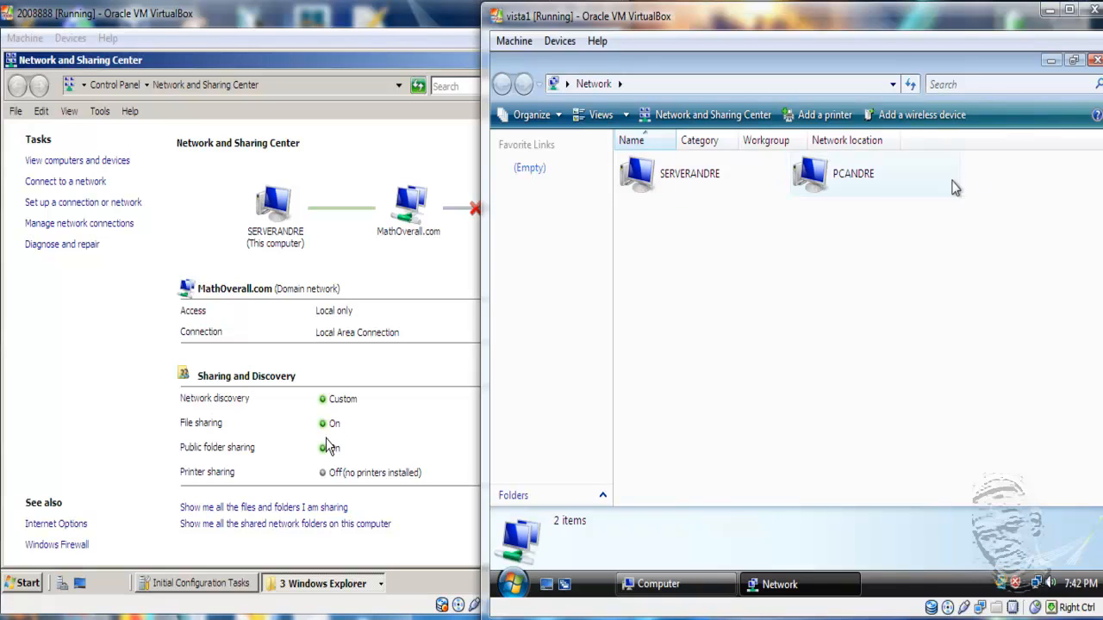
click(661, 188)
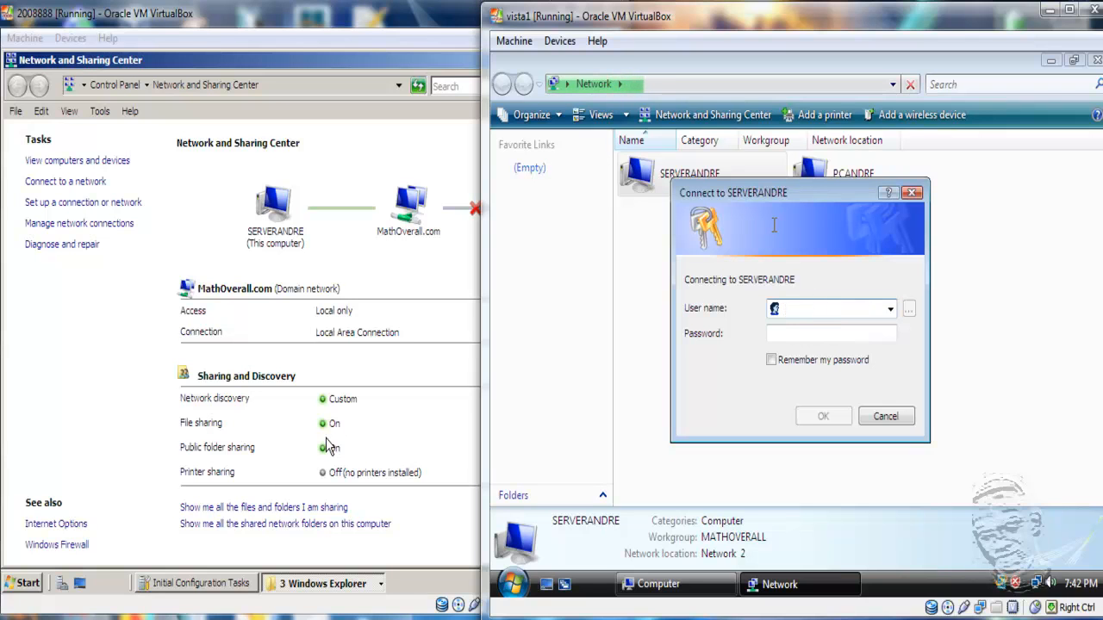
click(898, 419)
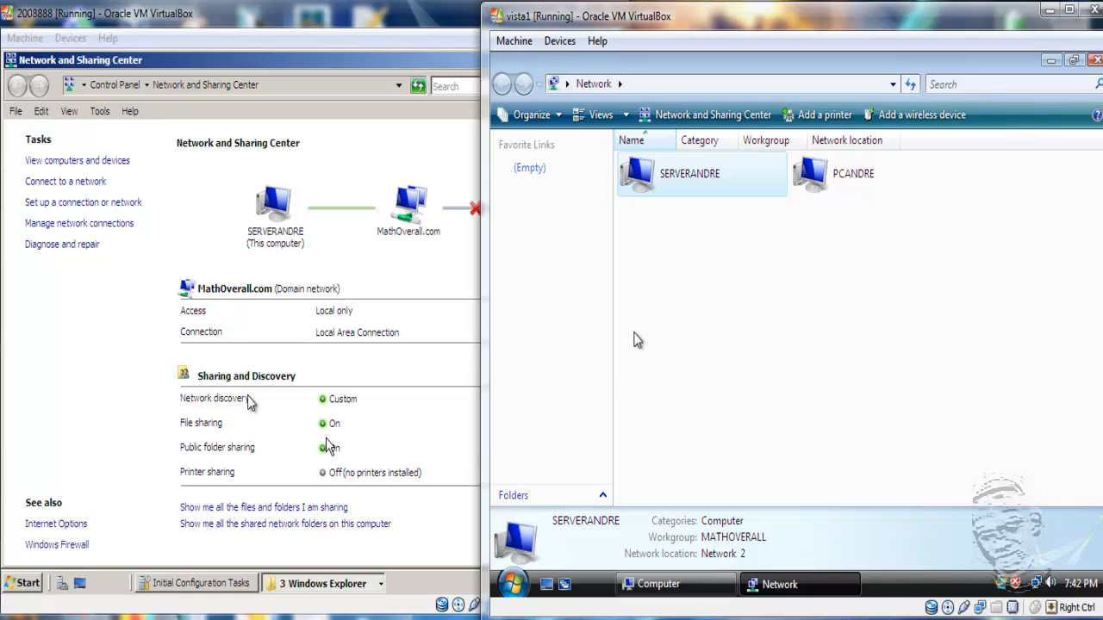
- On the server VM, close Network and Sharing Center, open PCANDRE, and cancel its credentials prompt
click(160, 316)
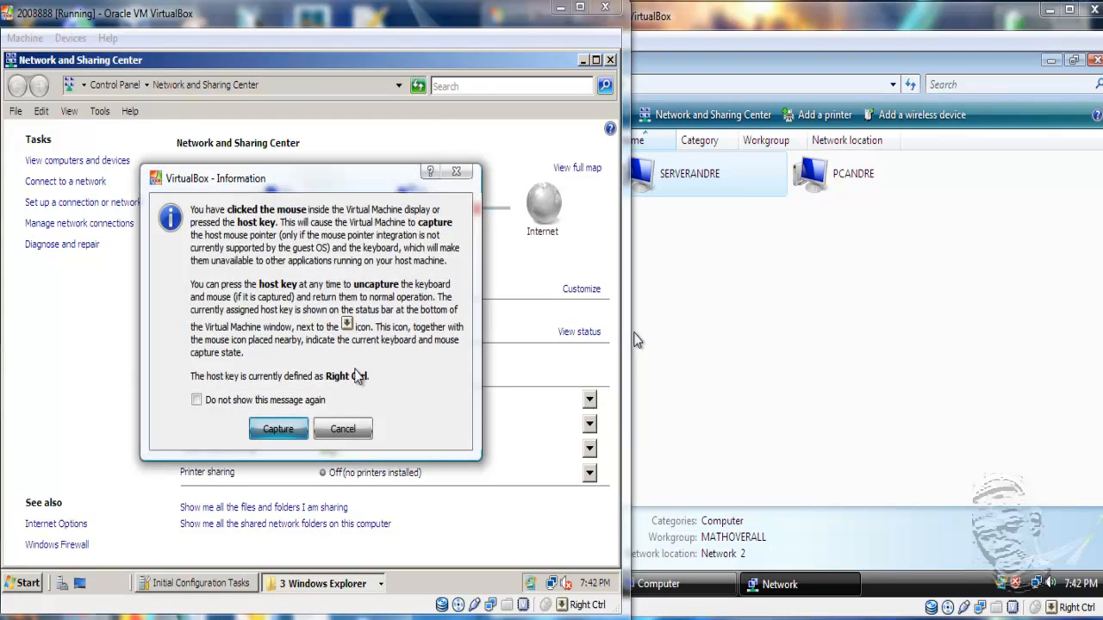
click(274, 428)
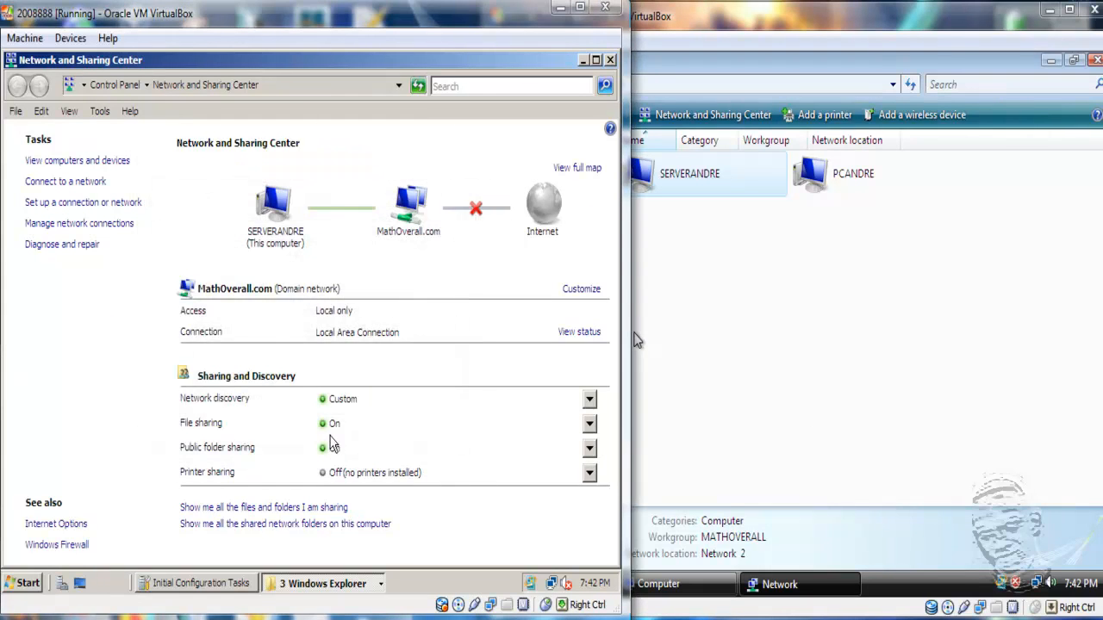
click(610, 60)
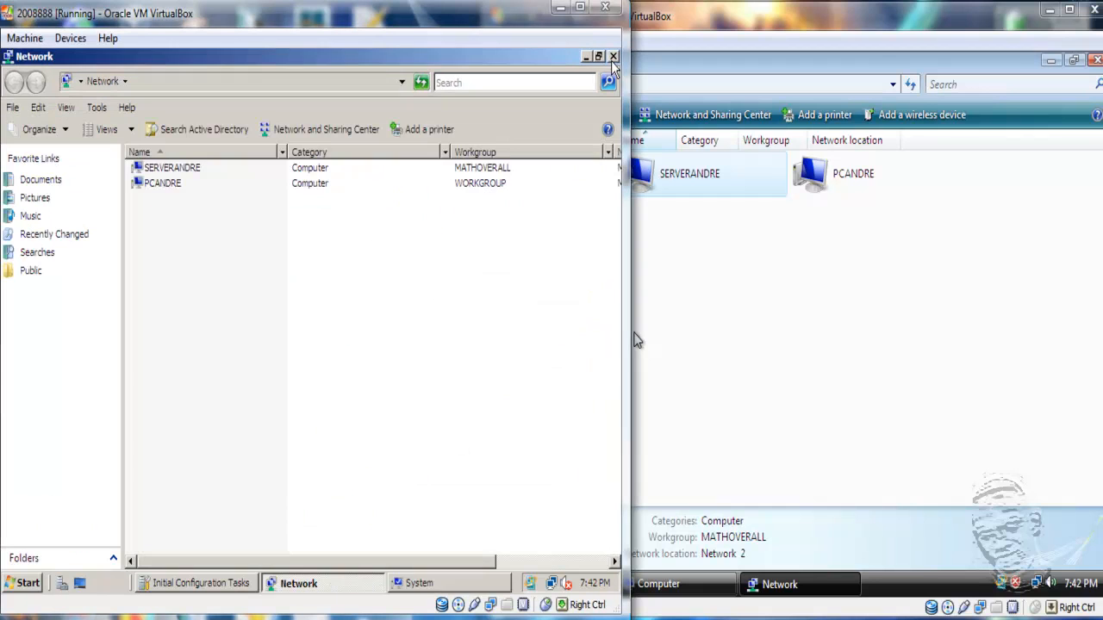
double_click(171, 185)
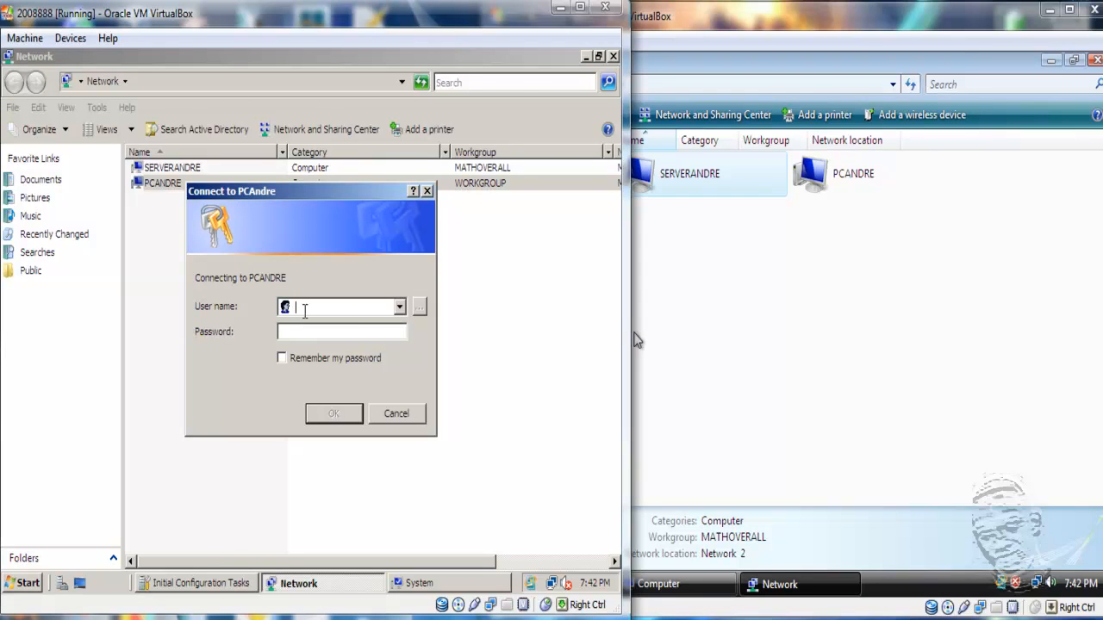
click(395, 413)
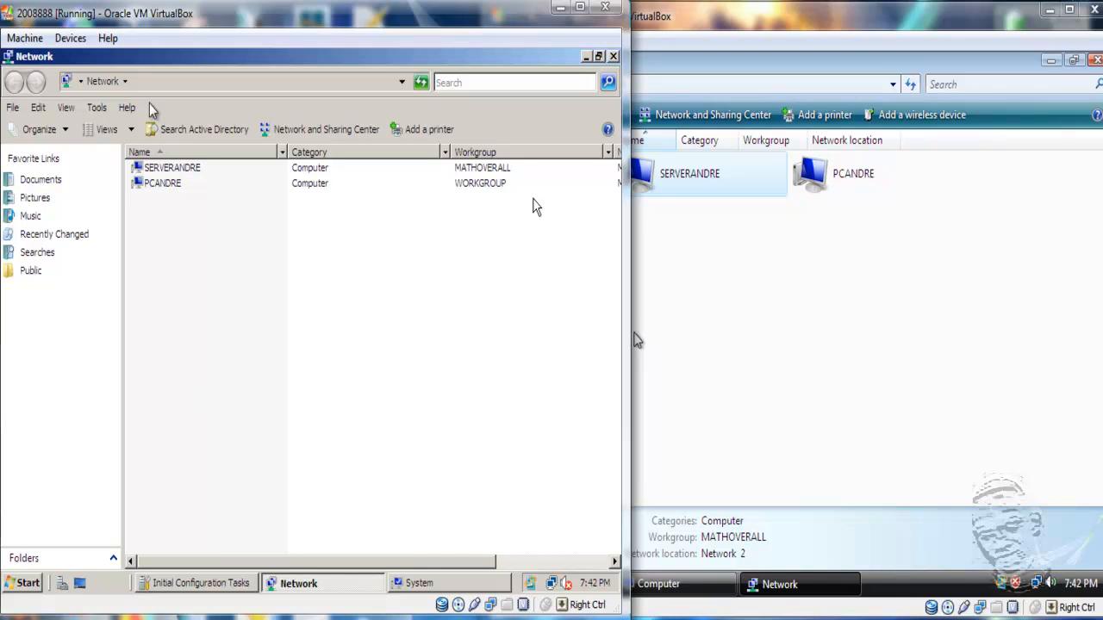
click(71, 38)
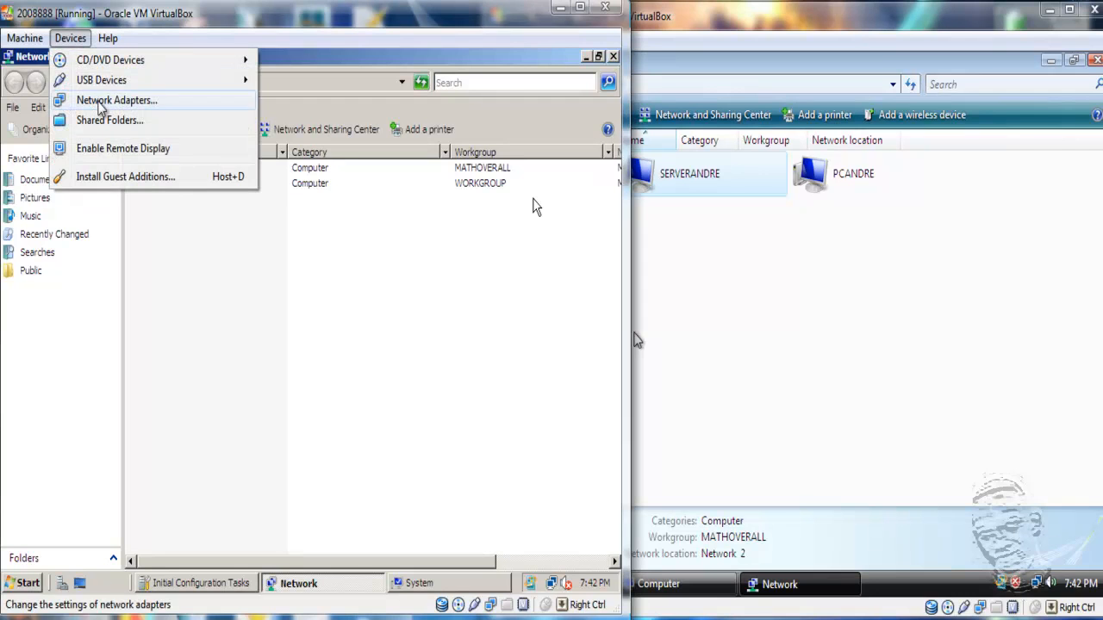
click(100, 105)
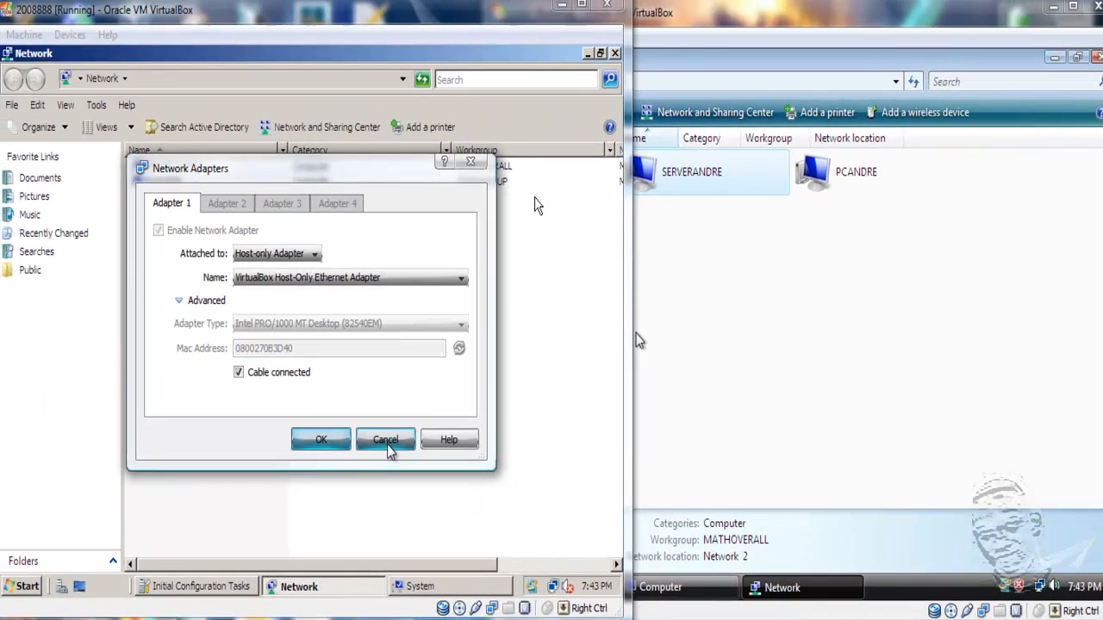
click(387, 447)
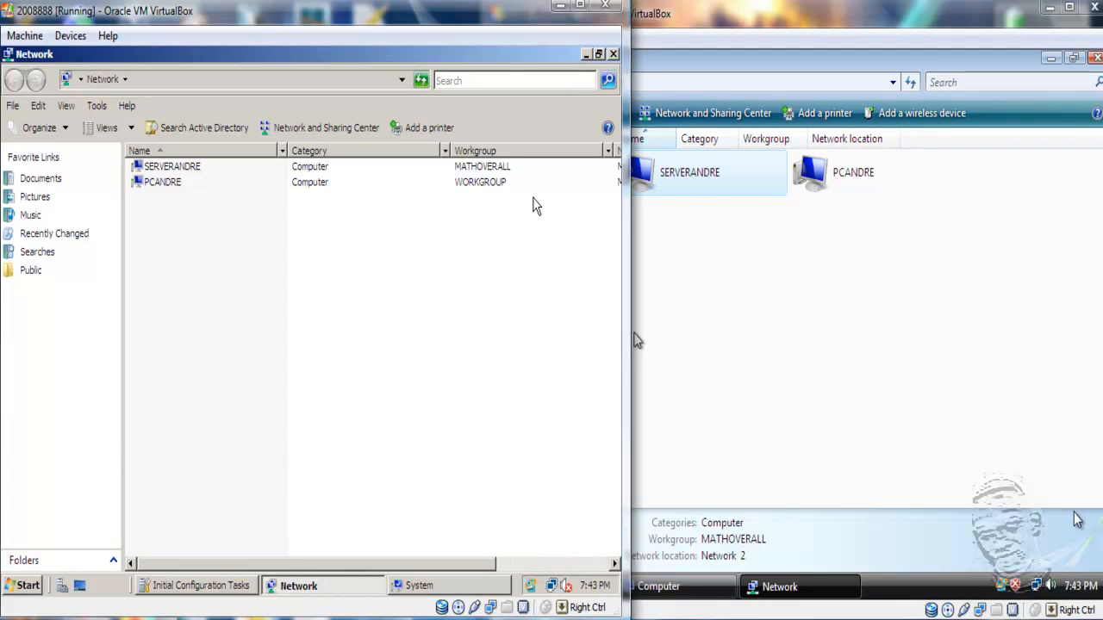
double_click(729, 15)
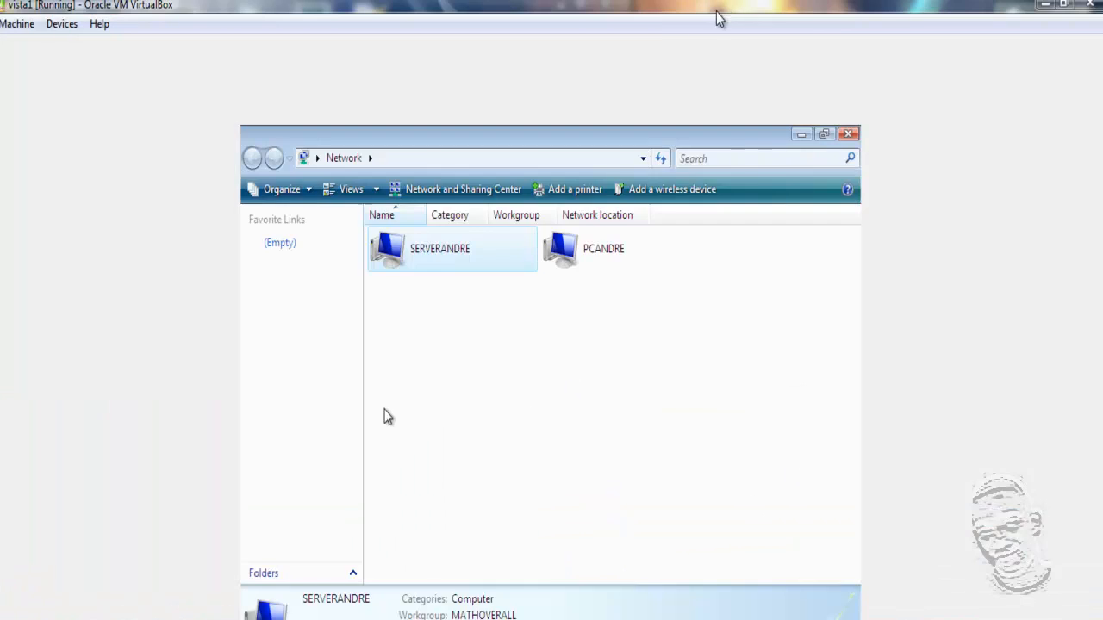
click(63, 30)
click(62, 32)
click(66, 33)
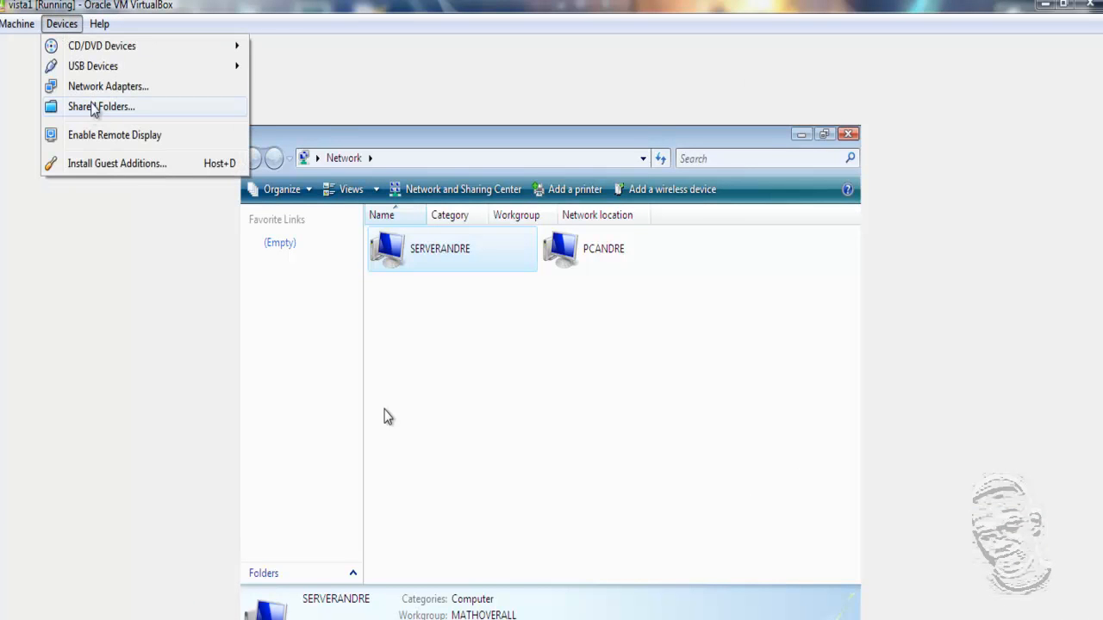
click(96, 89)
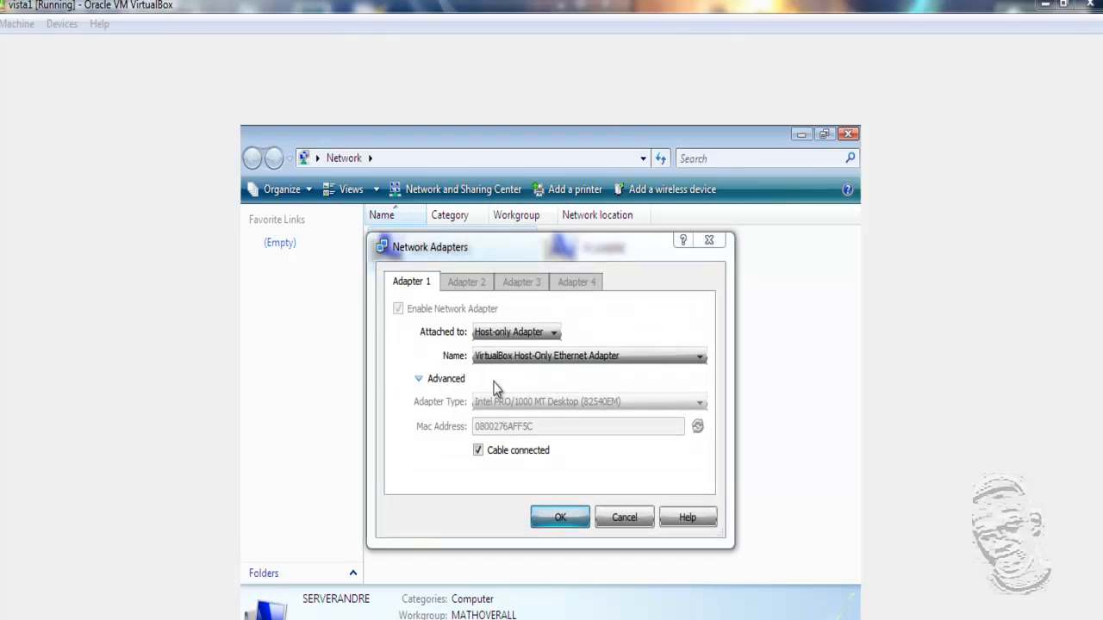
click(623, 520)
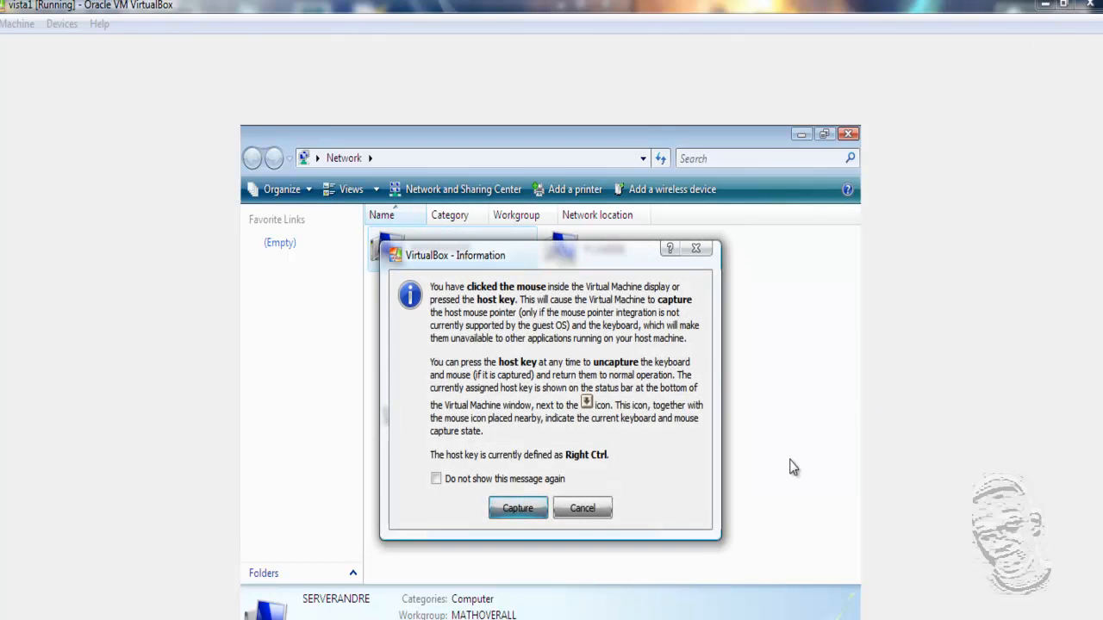
click(582, 508)
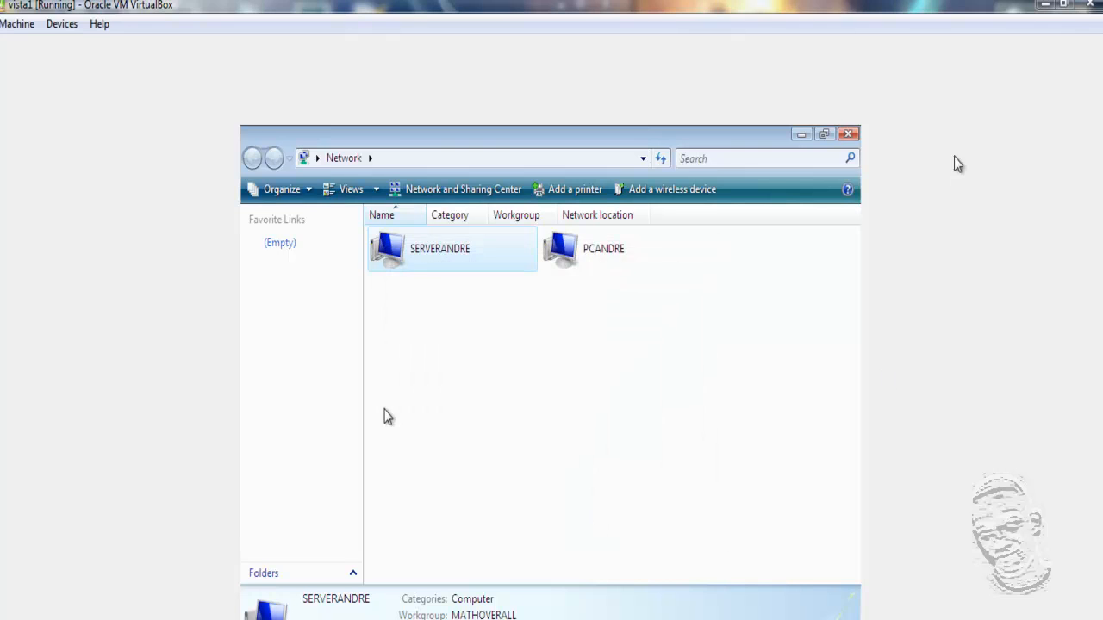
click(1057, 8)
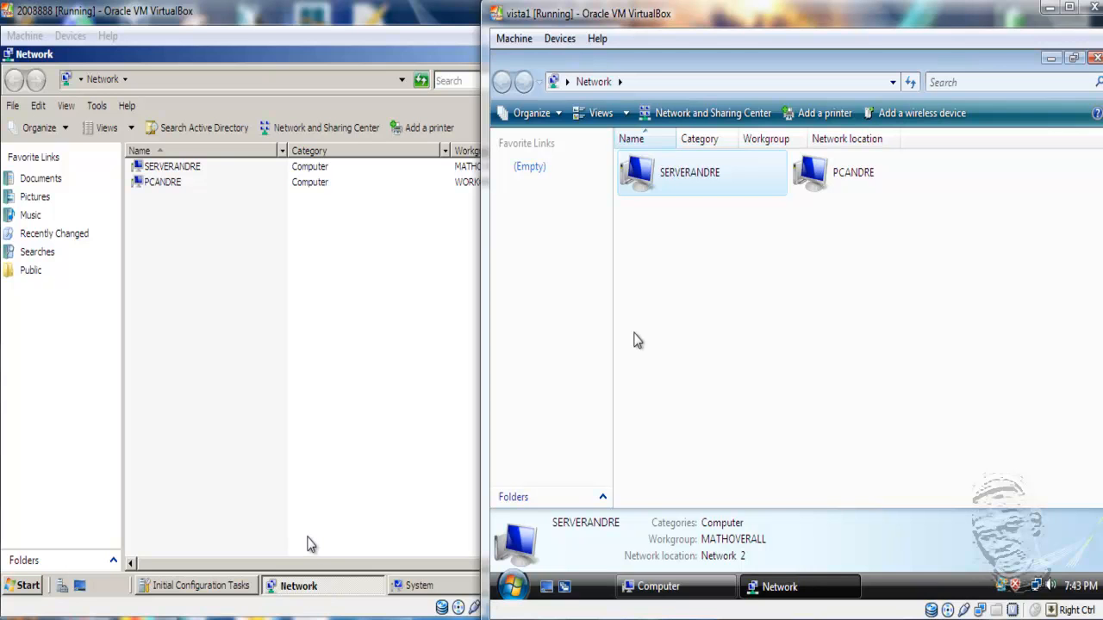
- Open the server's System Properties, cancel the rename unchanged, and select its domain MathOverall.com
click(246, 362)
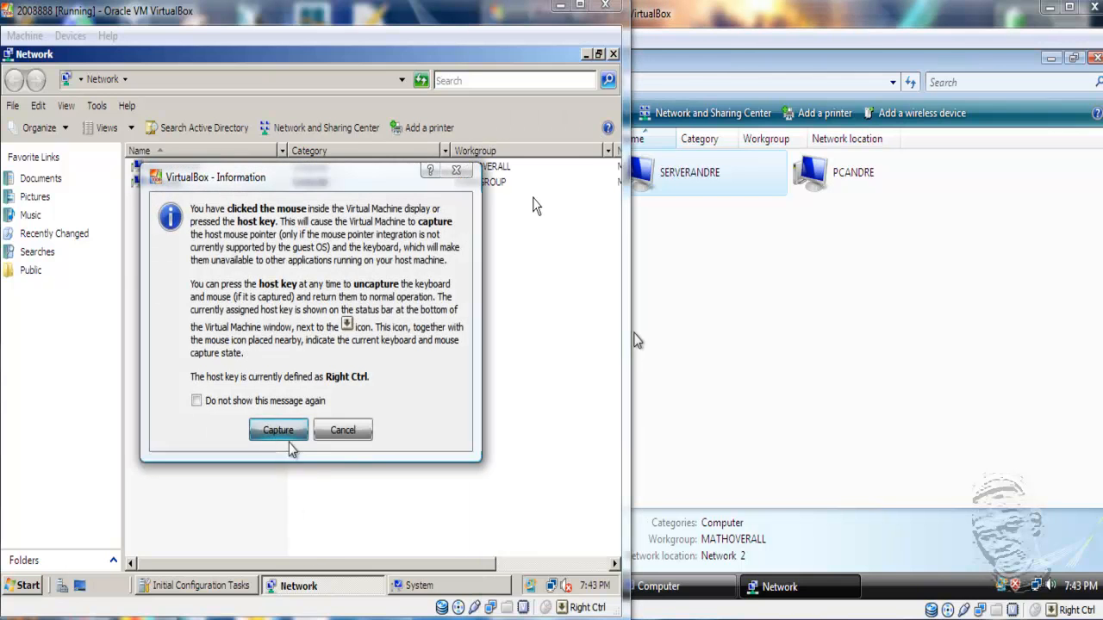
click(290, 438)
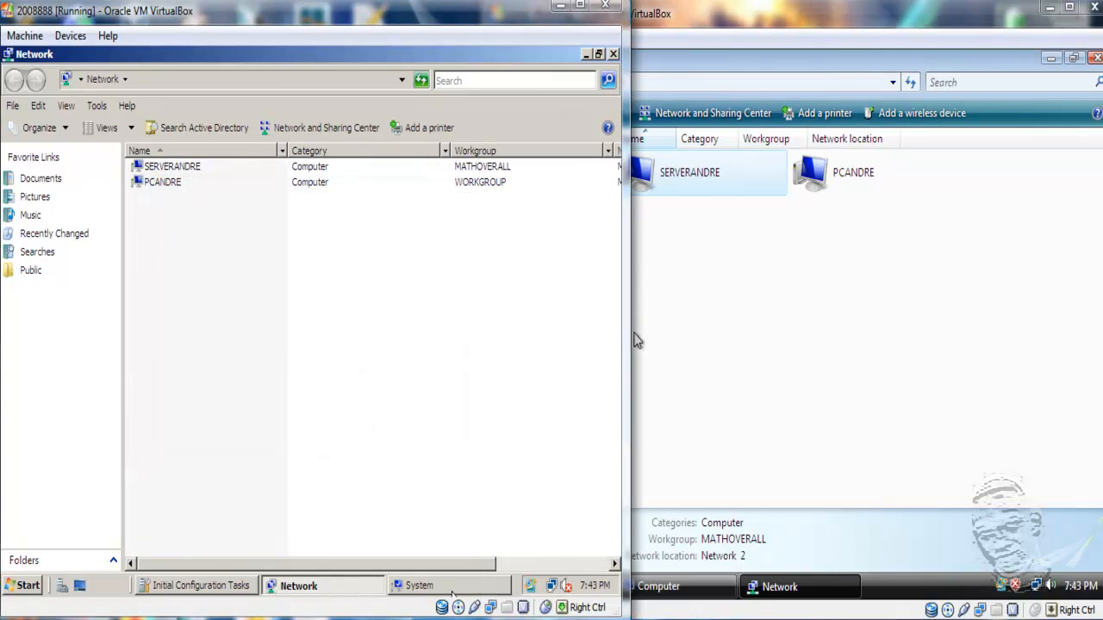
click(485, 592)
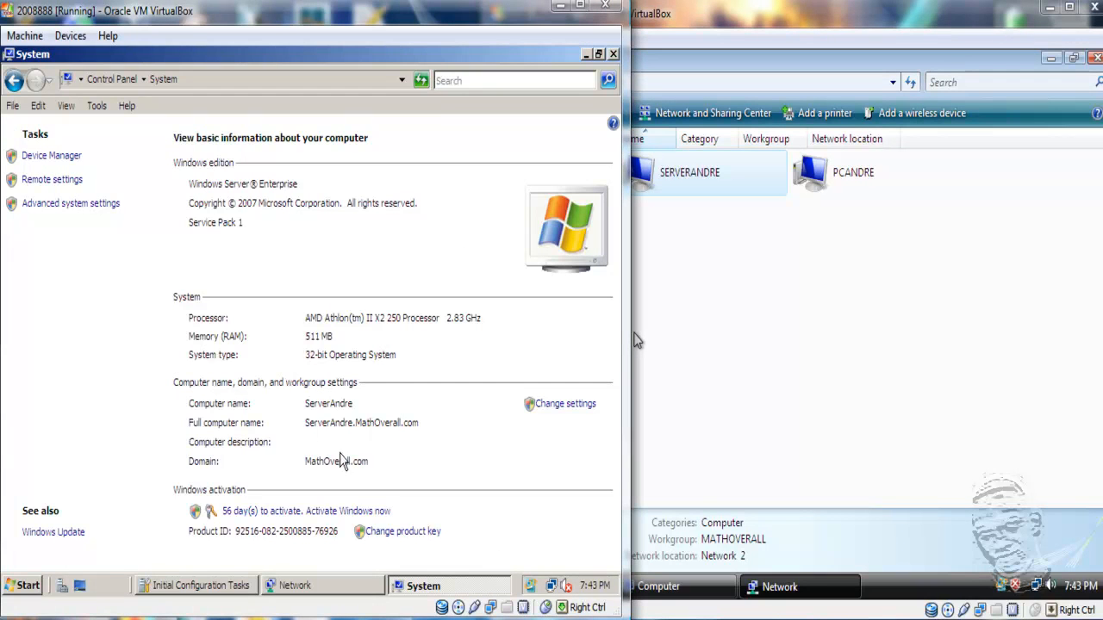
click(572, 403)
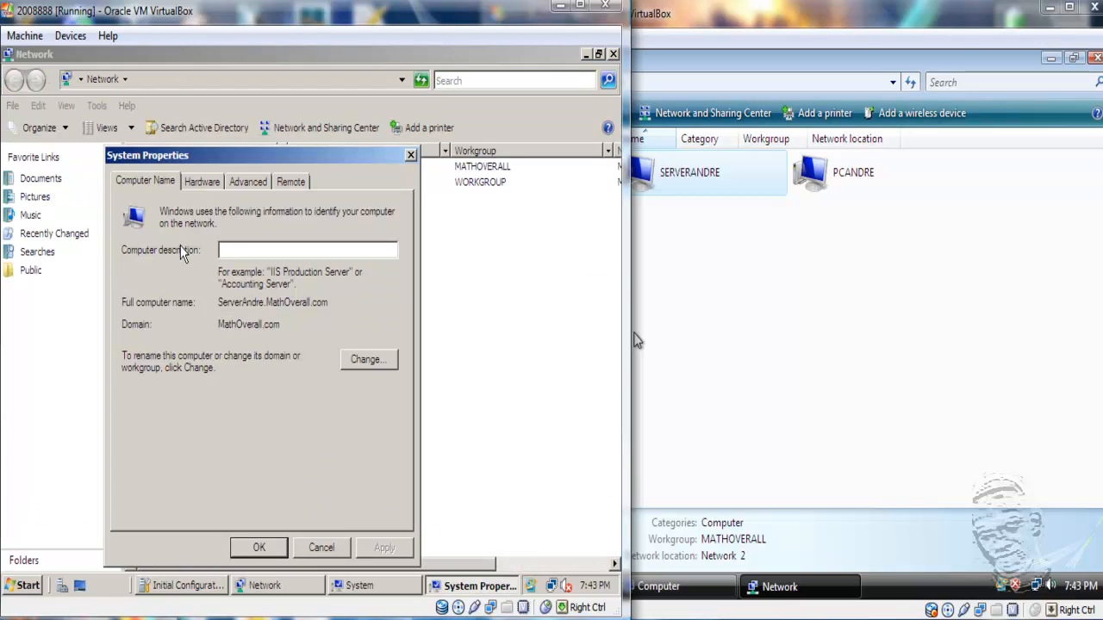
click(366, 360)
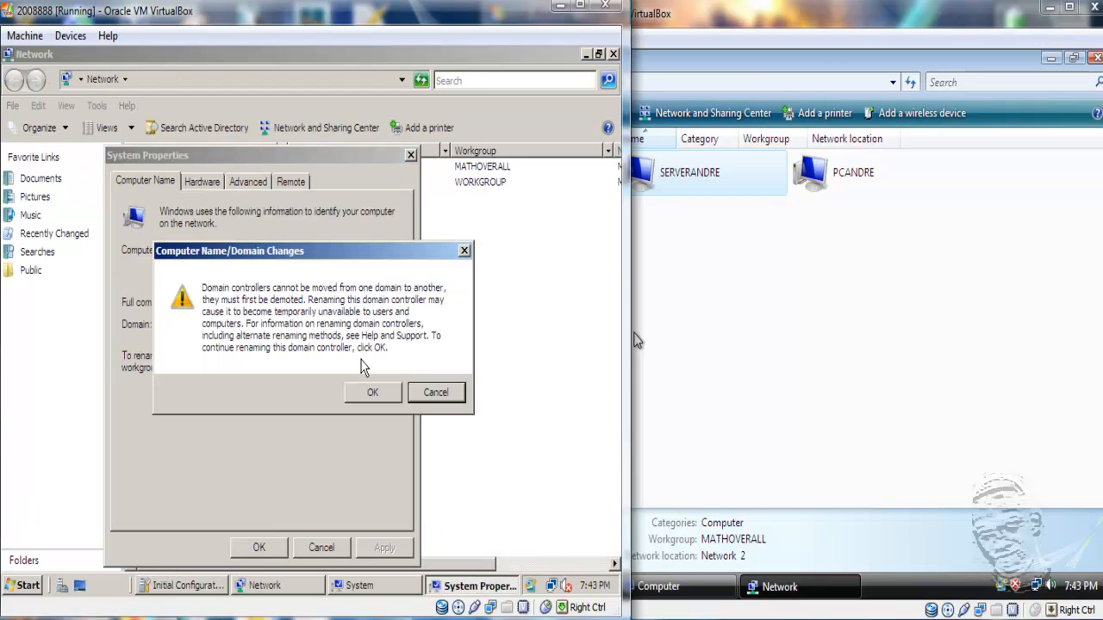
click(372, 394)
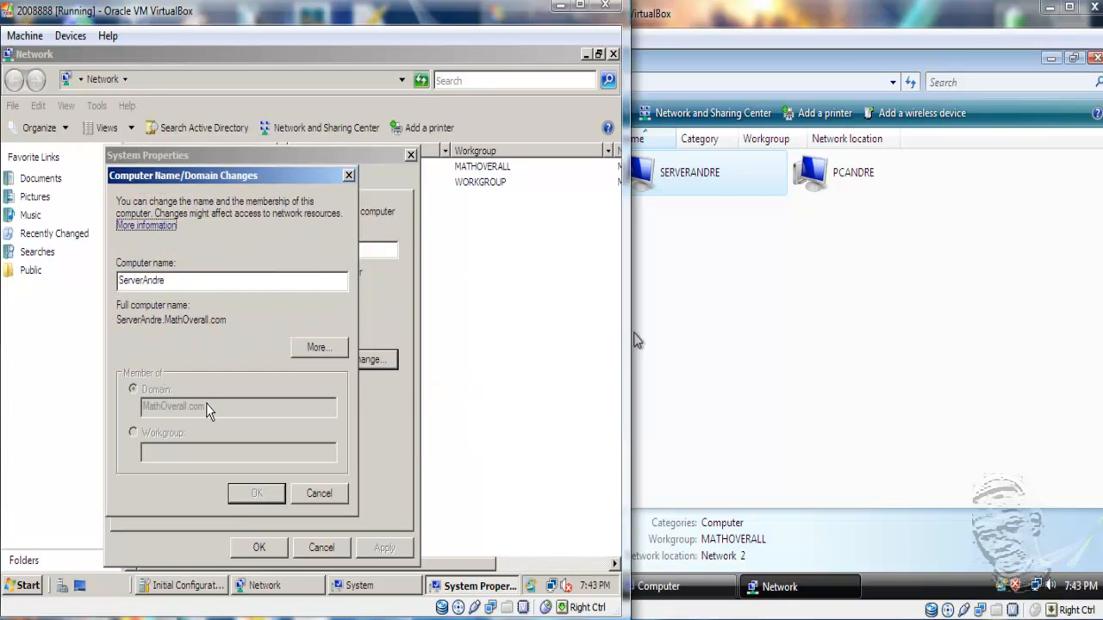
click(319, 495)
drag(281, 324, 230, 329)
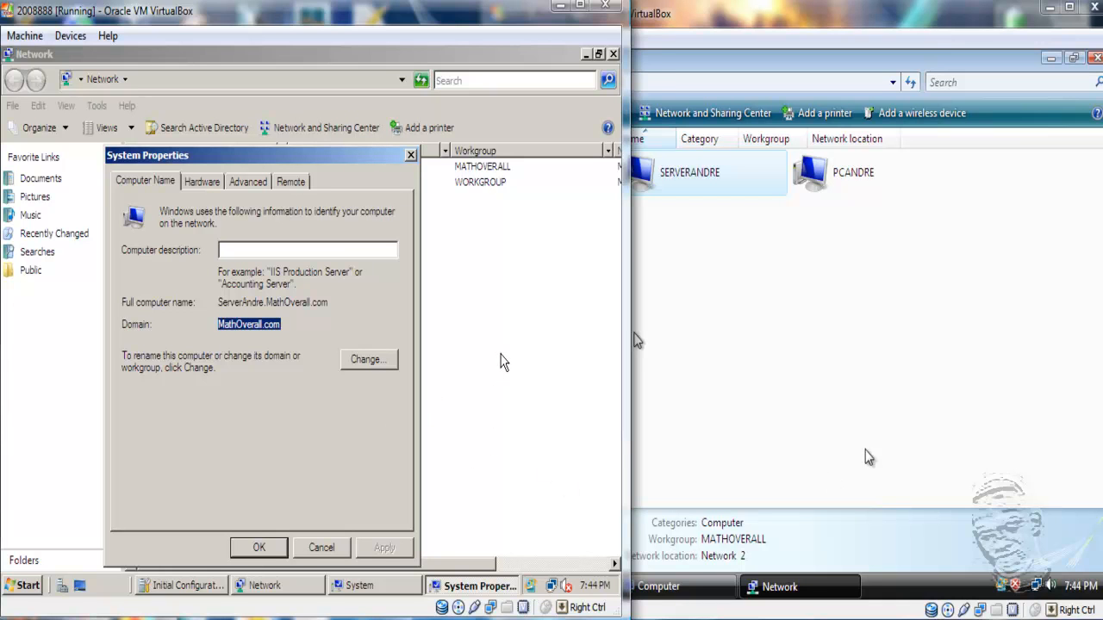
- On the Vista VM, open Computer's Properties showing PCAndre in workgroup WORKGROUP
click(832, 483)
click(837, 433)
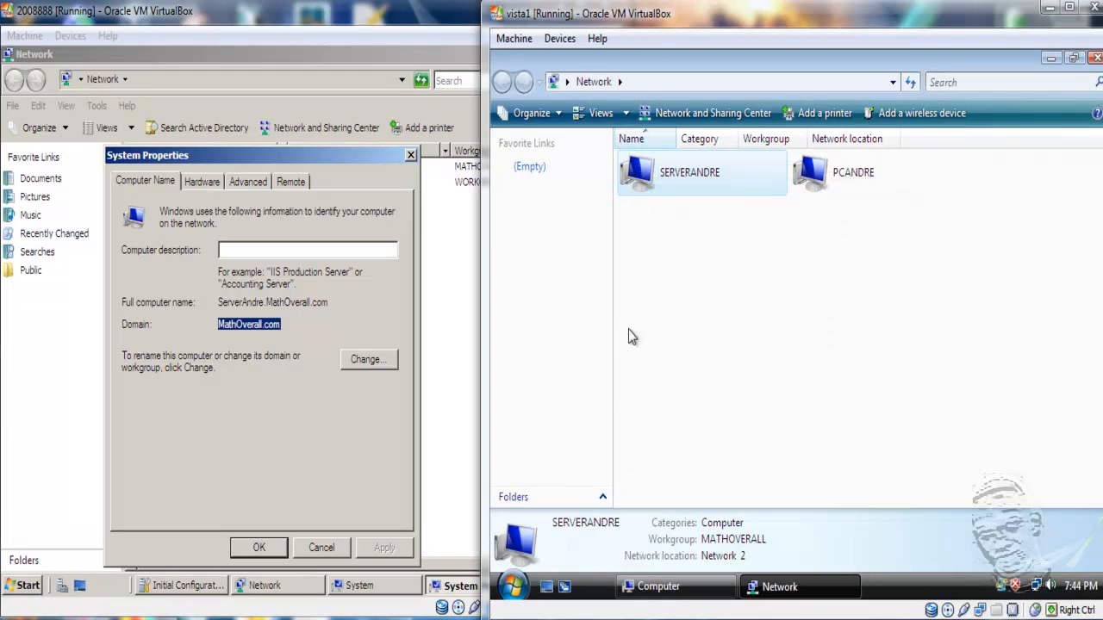
click(659, 586)
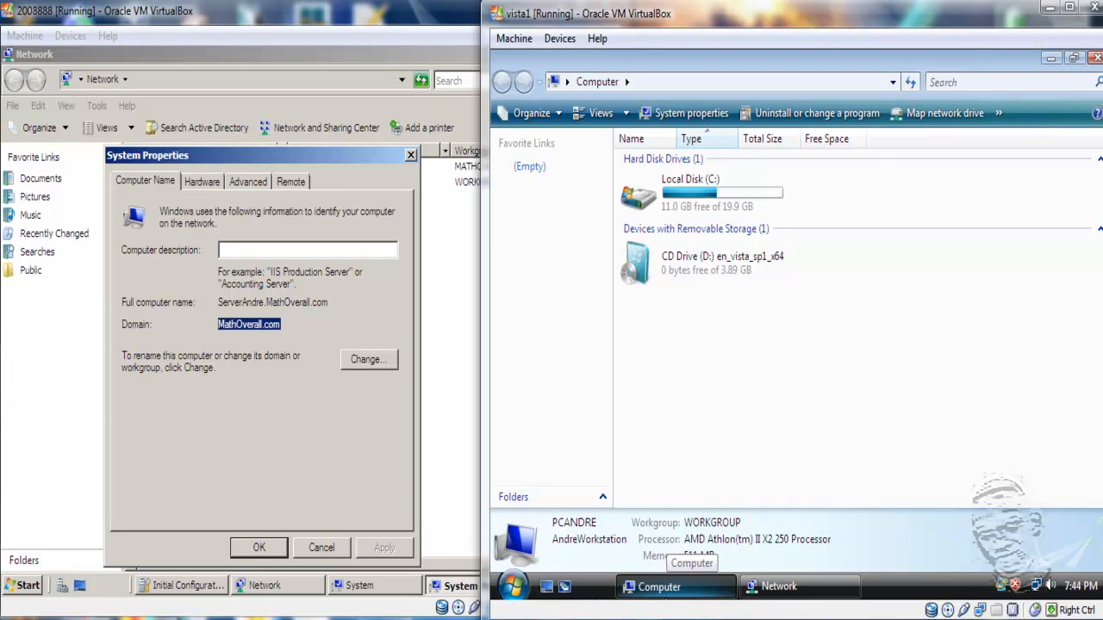
click(514, 587)
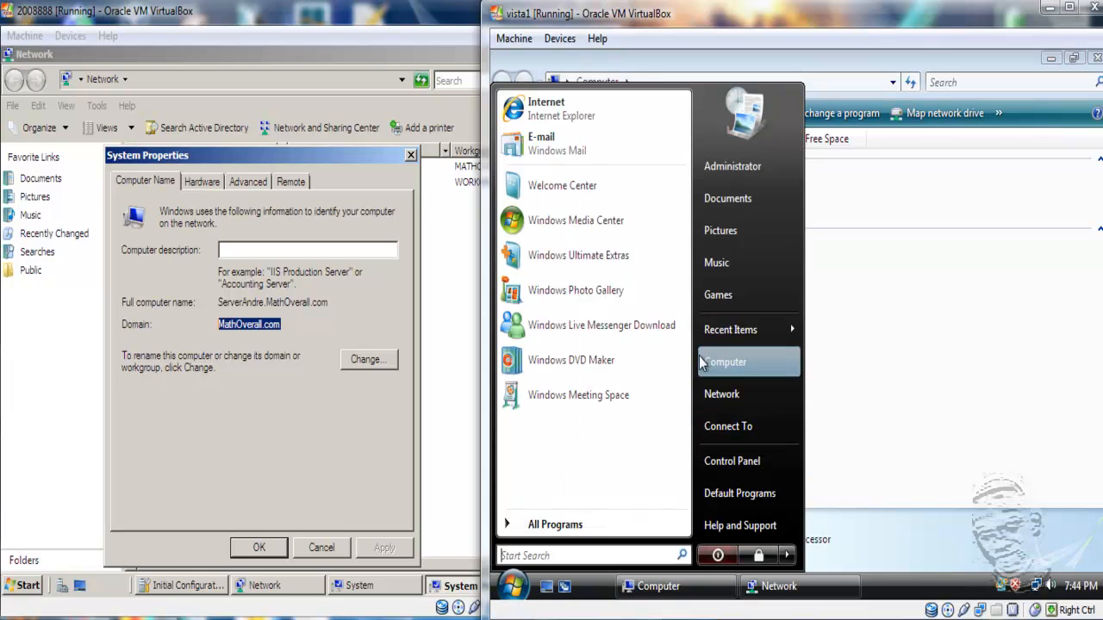
click(1031, 479)
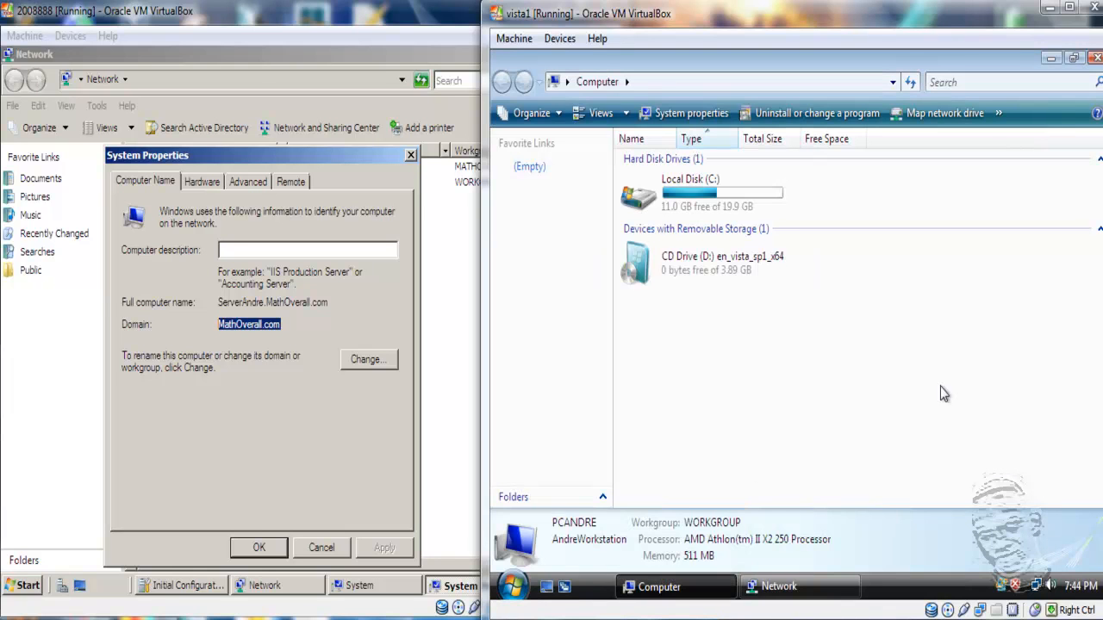
right_click(777, 354)
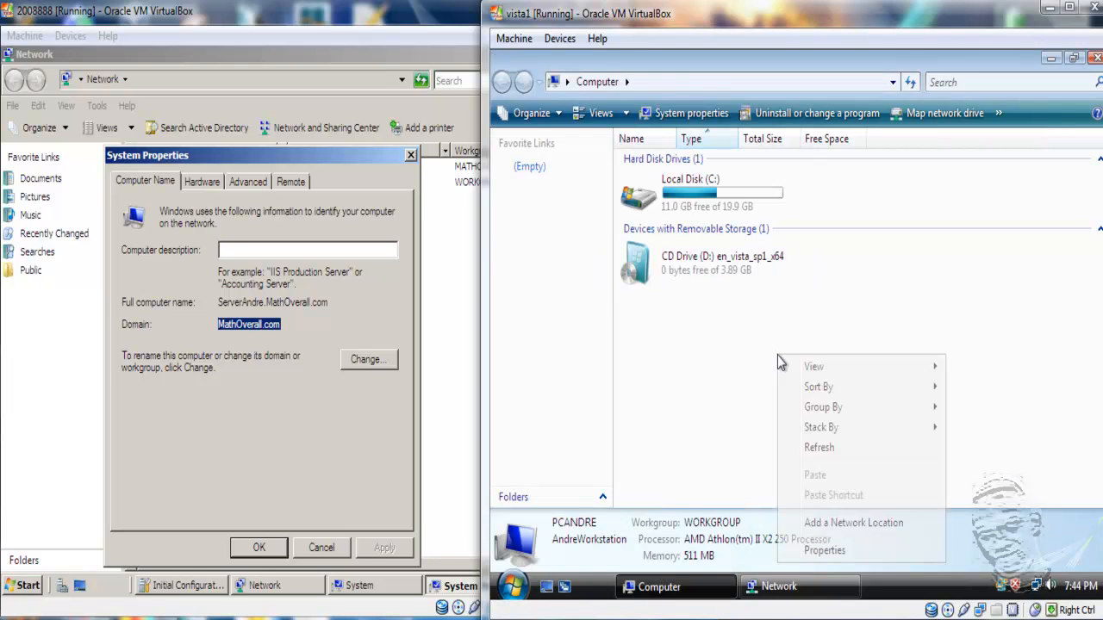
click(885, 552)
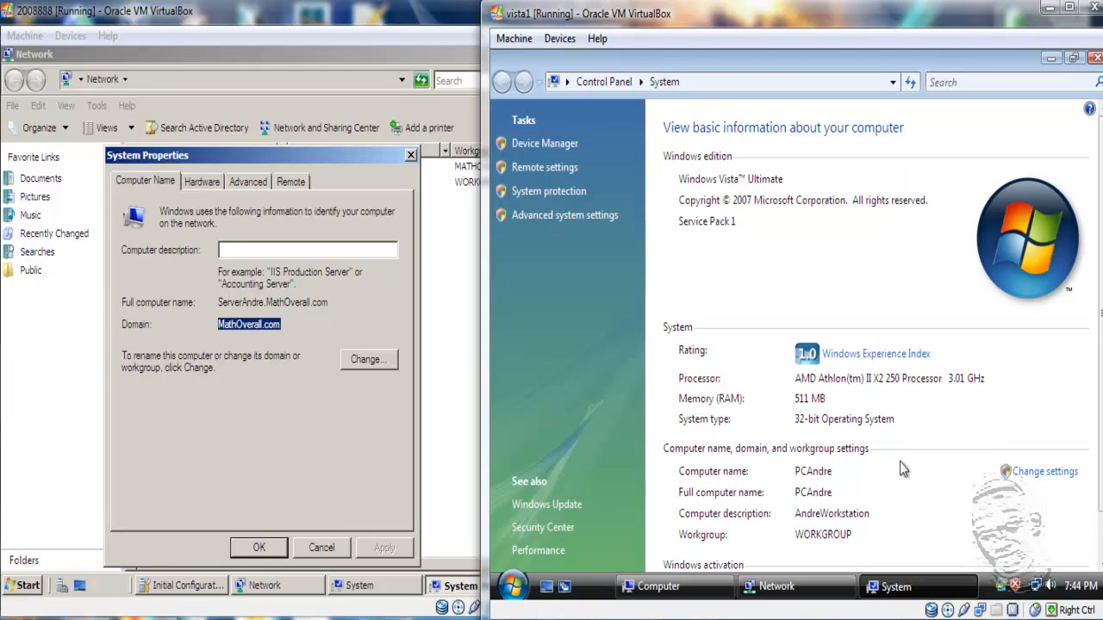
- In the Vista computer's name settings, choose Domain and enter MathOverall
click(1032, 476)
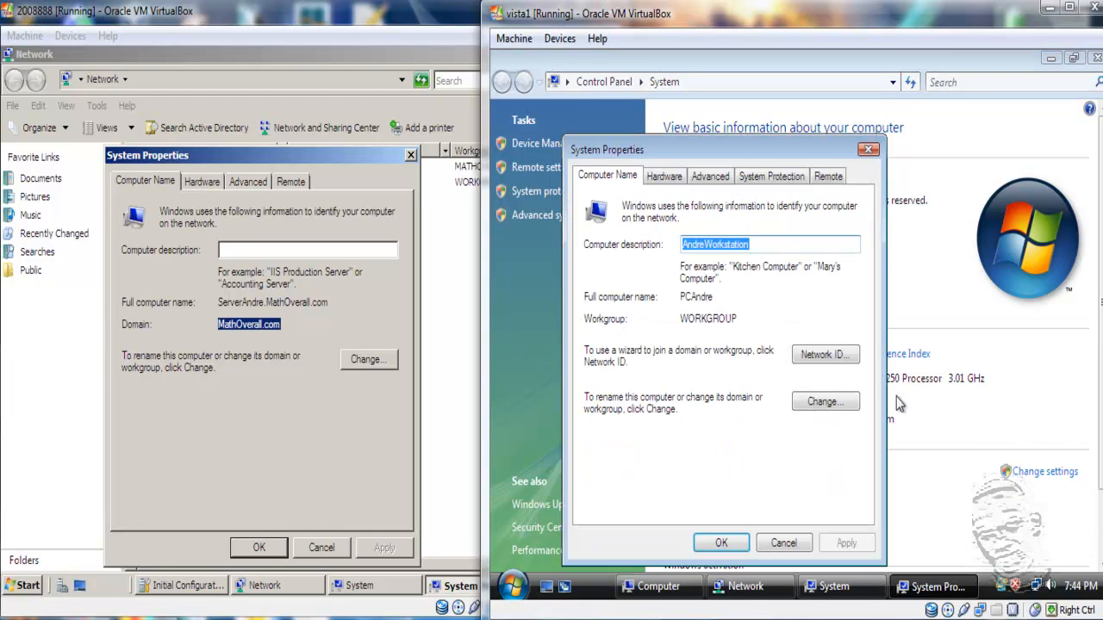
click(823, 403)
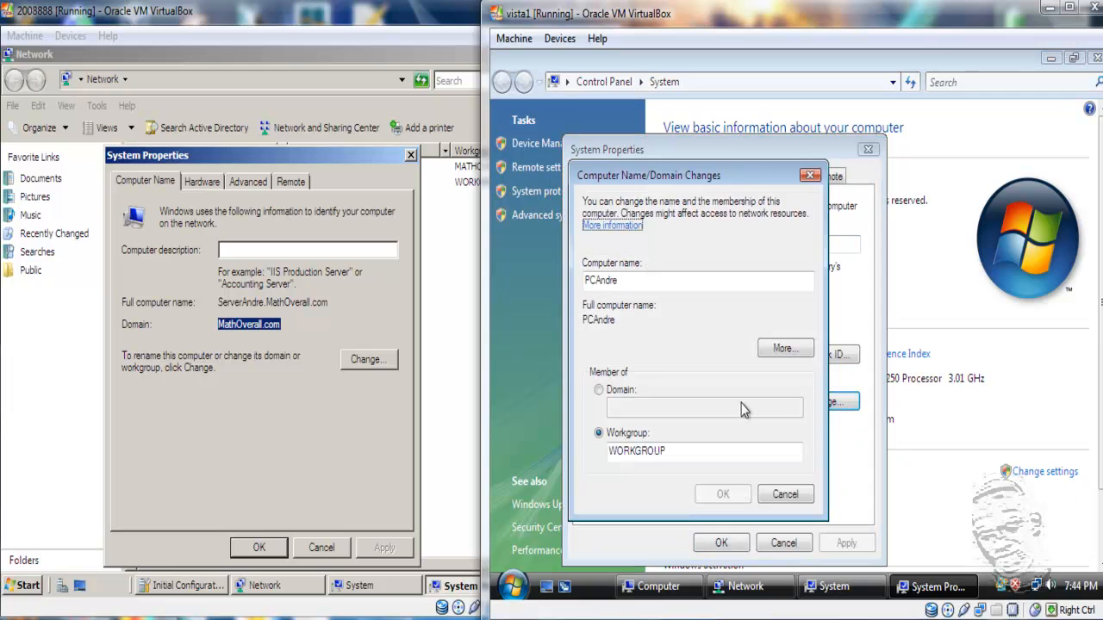
click(604, 389)
click(635, 406)
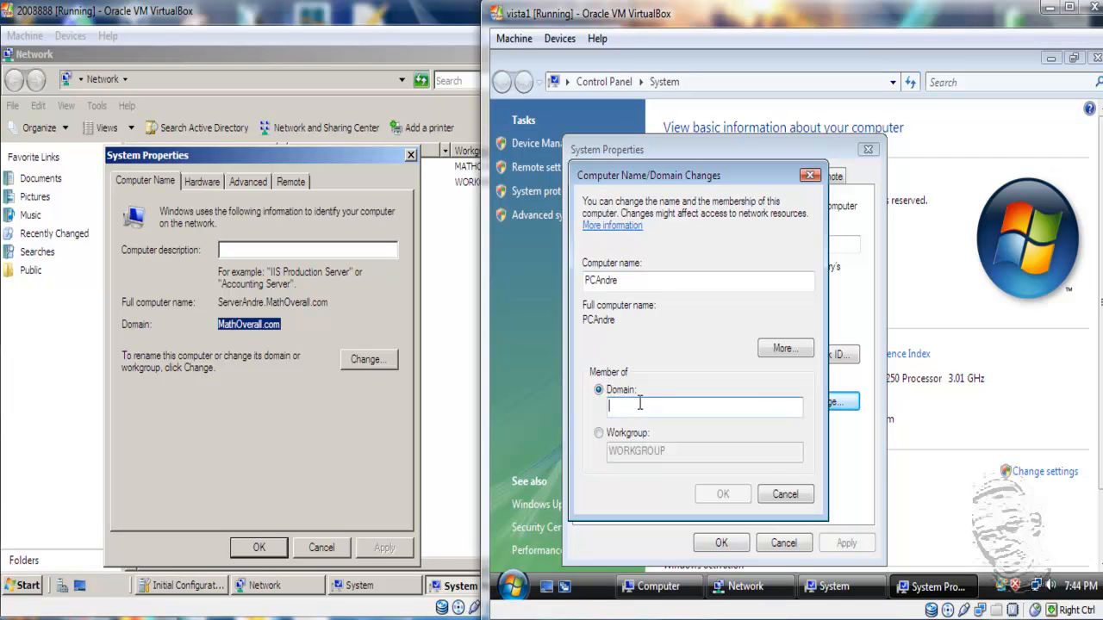
text(MathOverall)
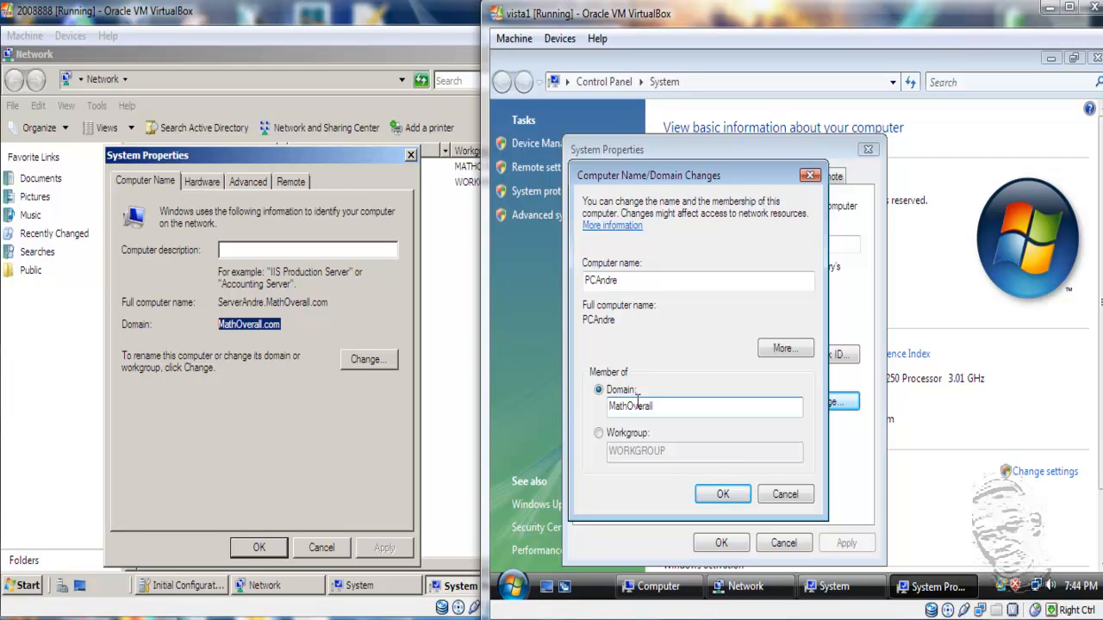
click(728, 499)
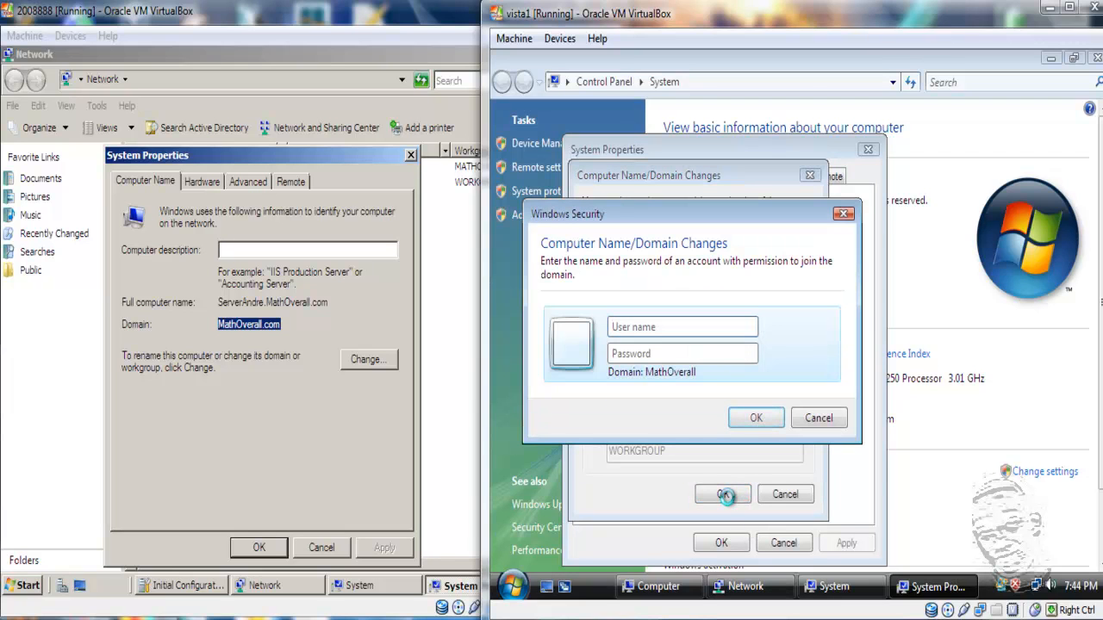
- Enter the domain Administrator user name and password to complete the domain join
click(651, 327)
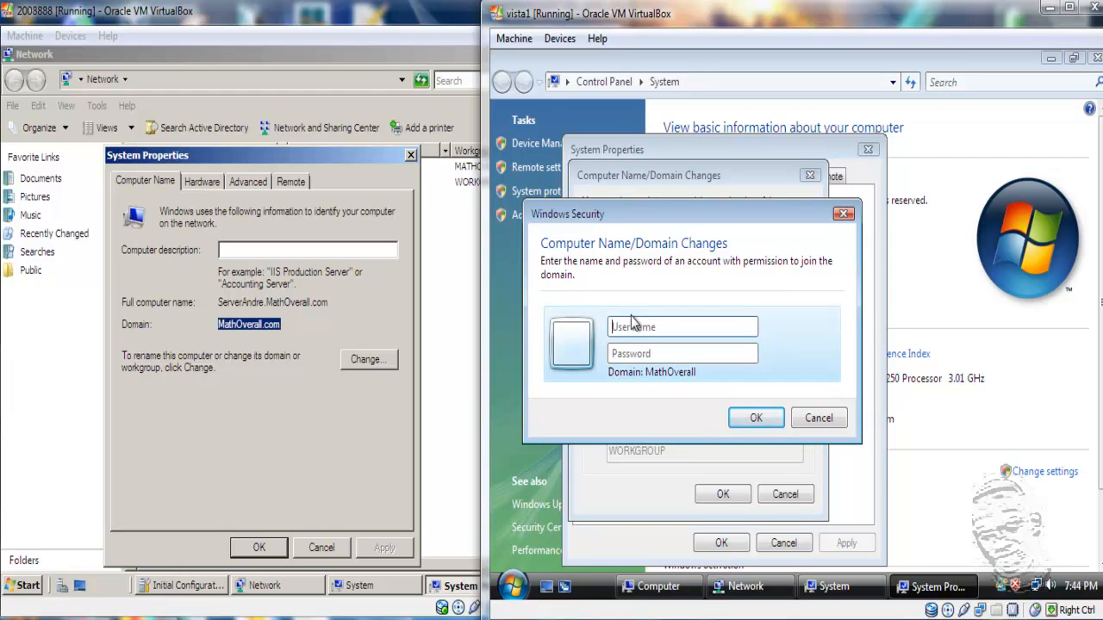
click(642, 329)
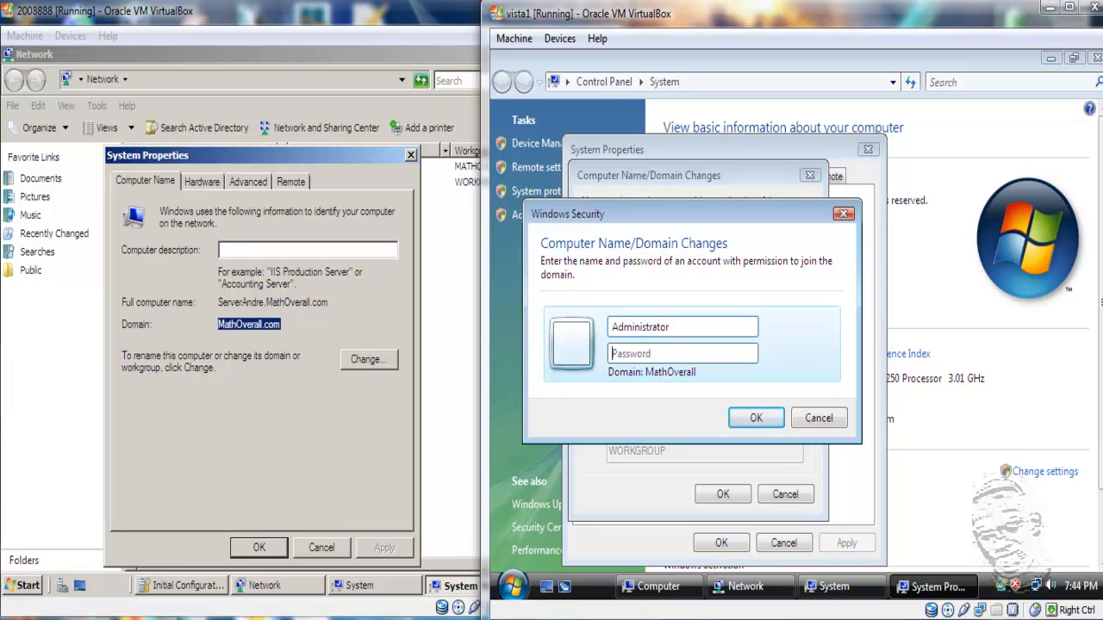
text(p)
click(750, 418)
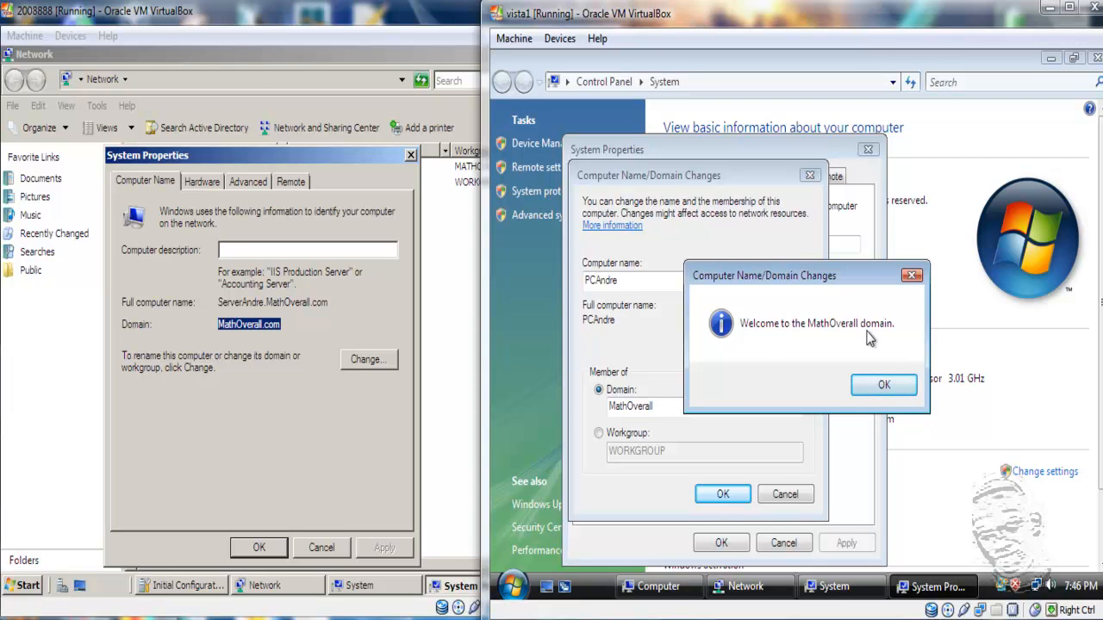
- Acknowledge the MathOverall welcome and restart notices, restart Vista now, then capture the server VM
click(884, 388)
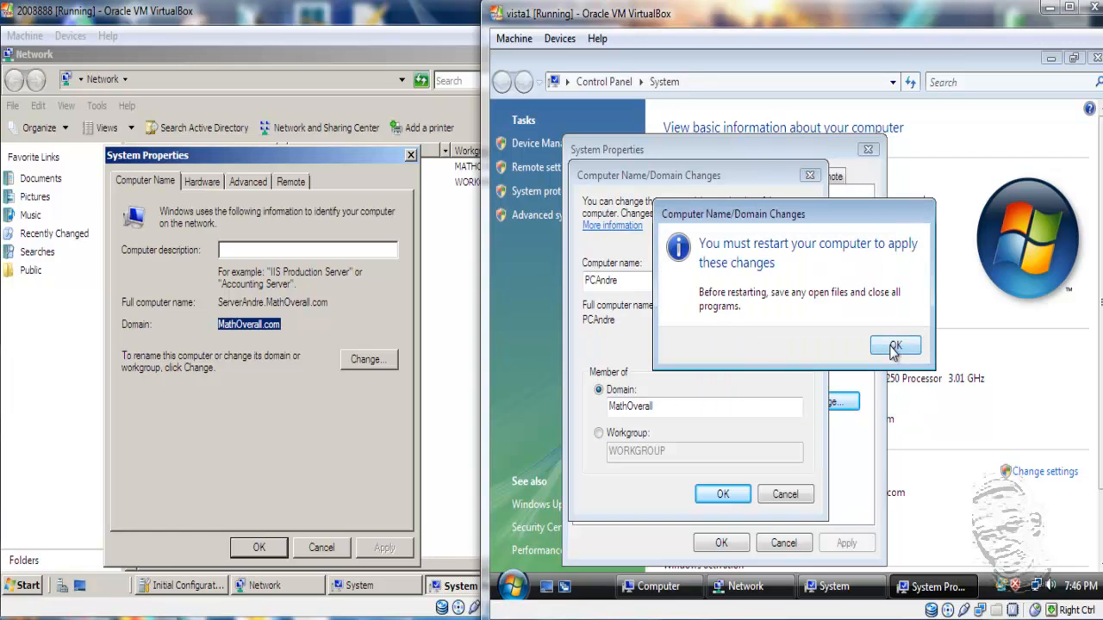
click(893, 347)
click(724, 544)
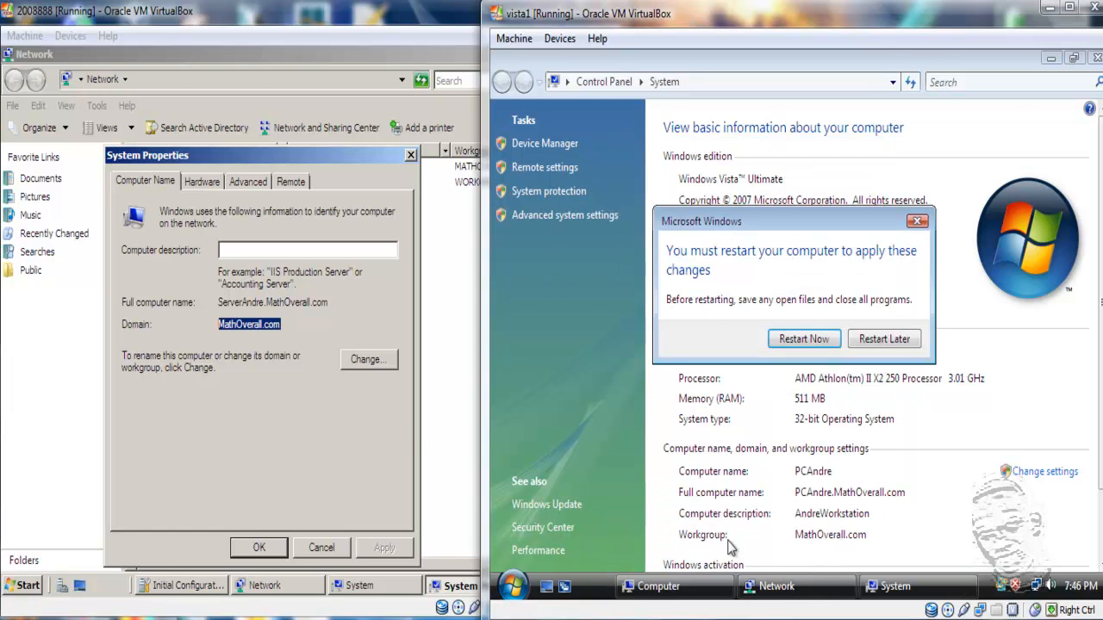
click(829, 341)
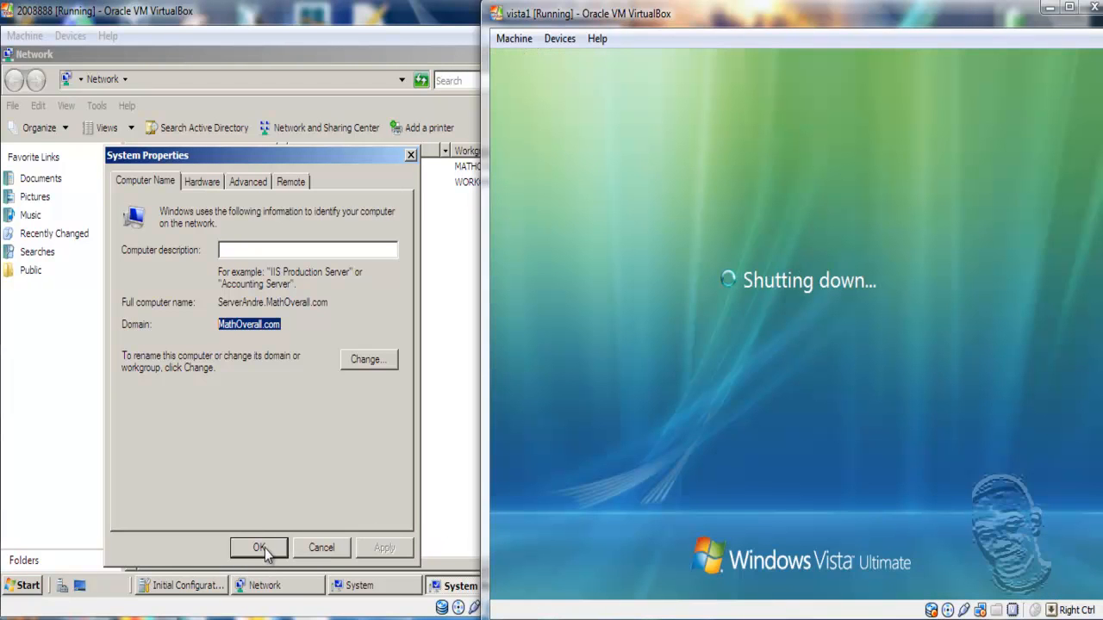
click(265, 548)
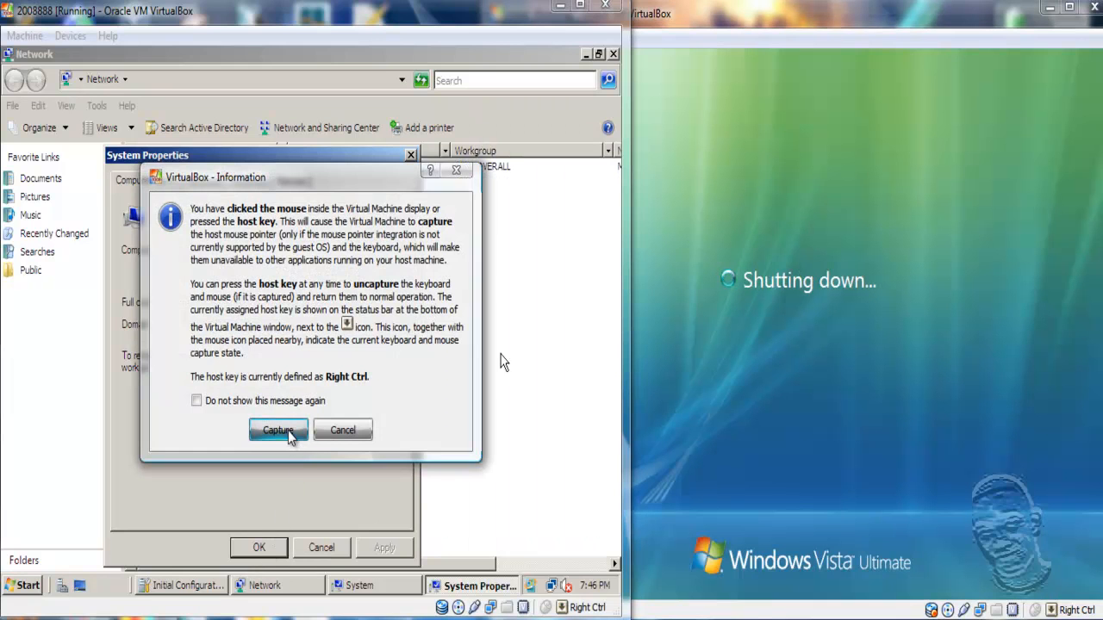
click(294, 437)
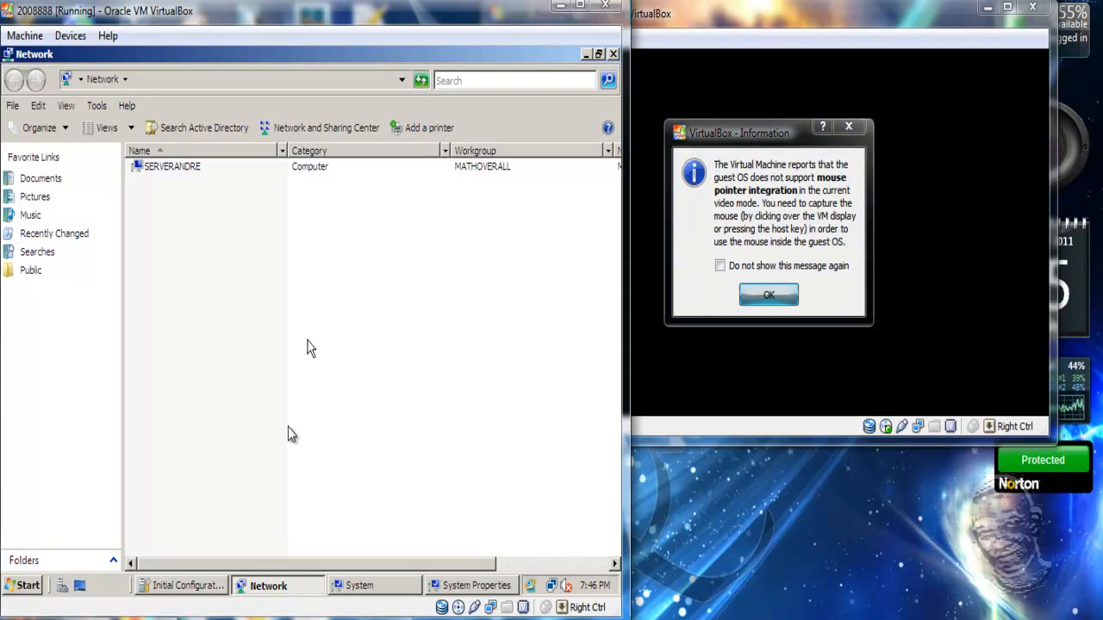
- Dismiss the mouse integration notice and choose Other User on the rebooted Vista logon screen
click(765, 296)
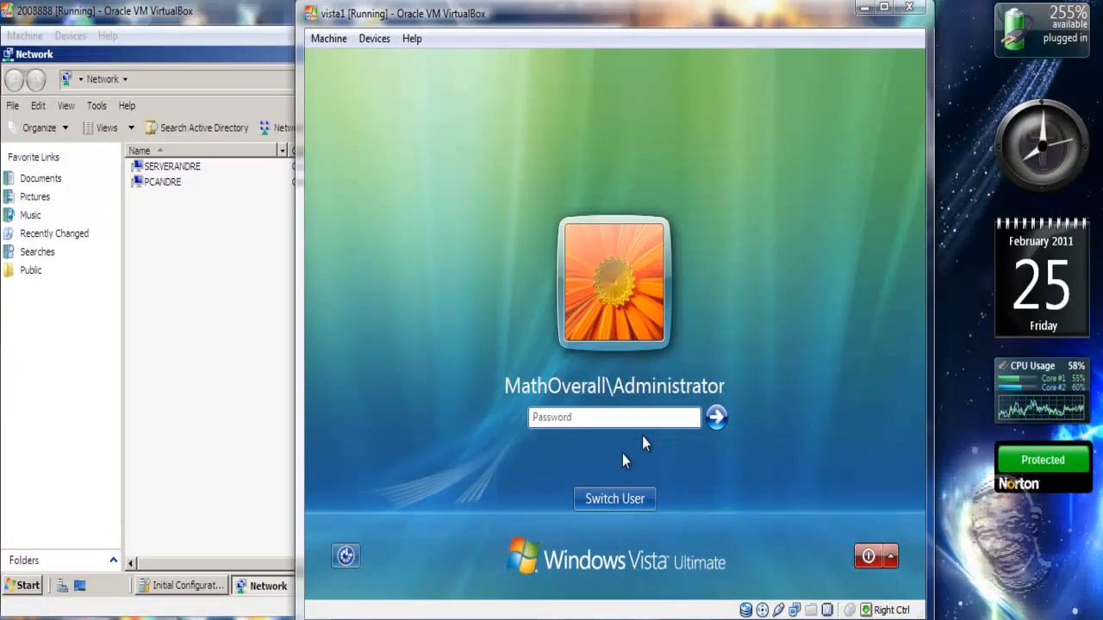
click(642, 443)
click(642, 436)
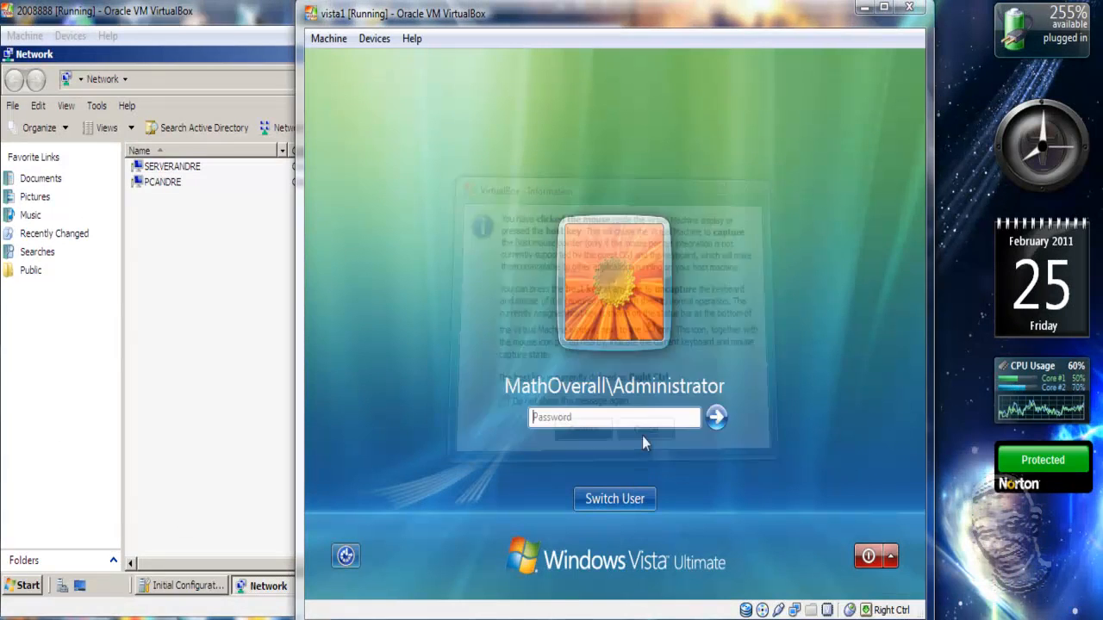
click(638, 499)
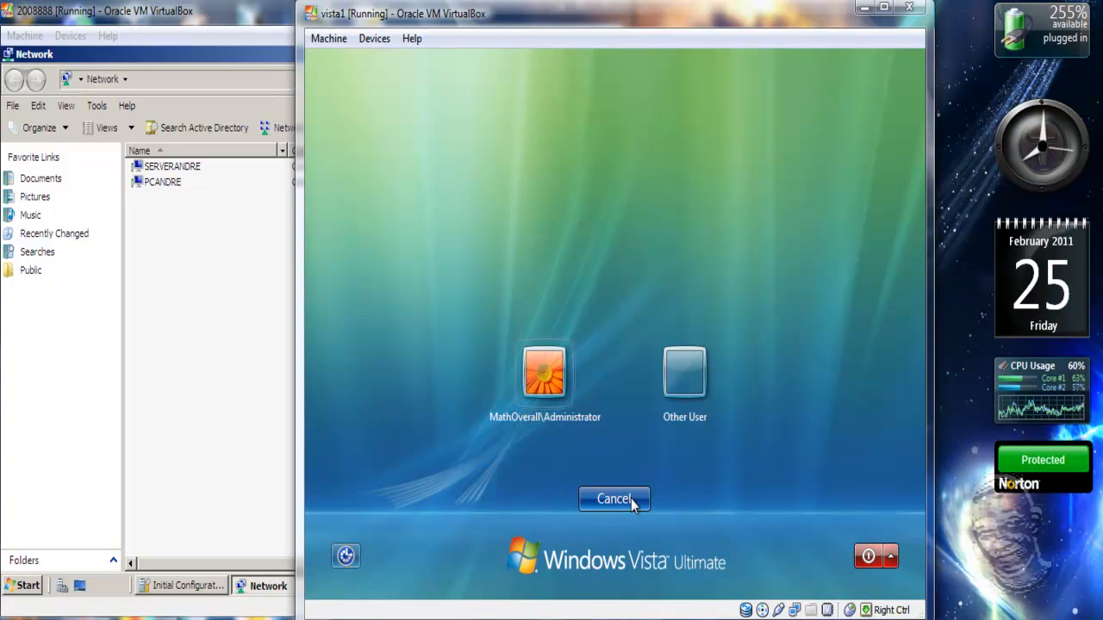
click(682, 398)
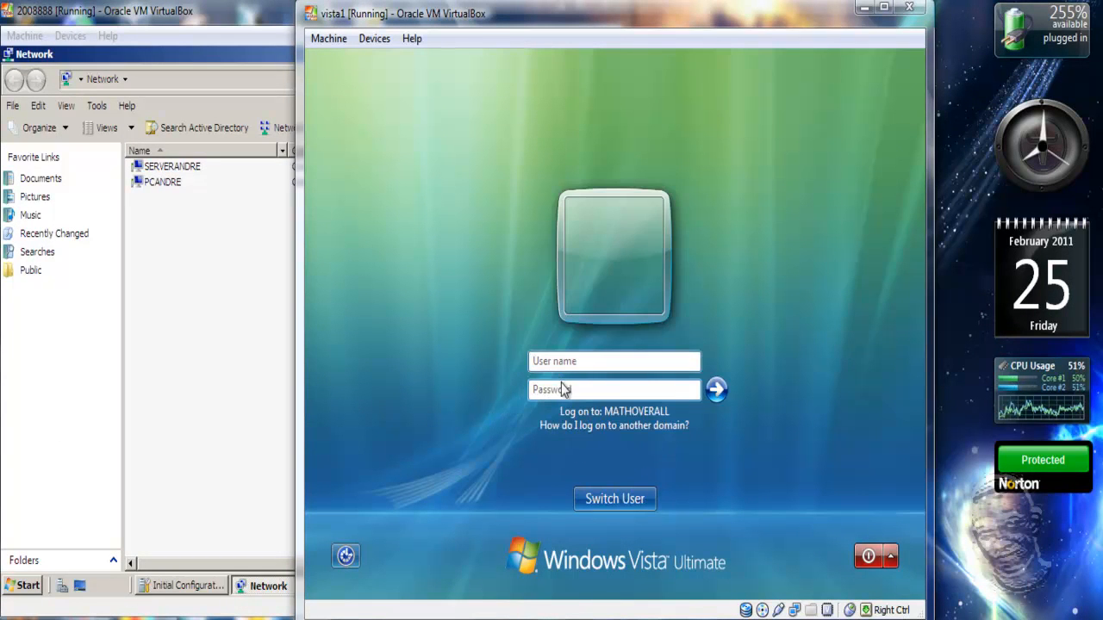
- Enter MathOverall\Administrator as the user name and type the account password
click(579, 364)
text(M)
text(ath)
text(Overall)
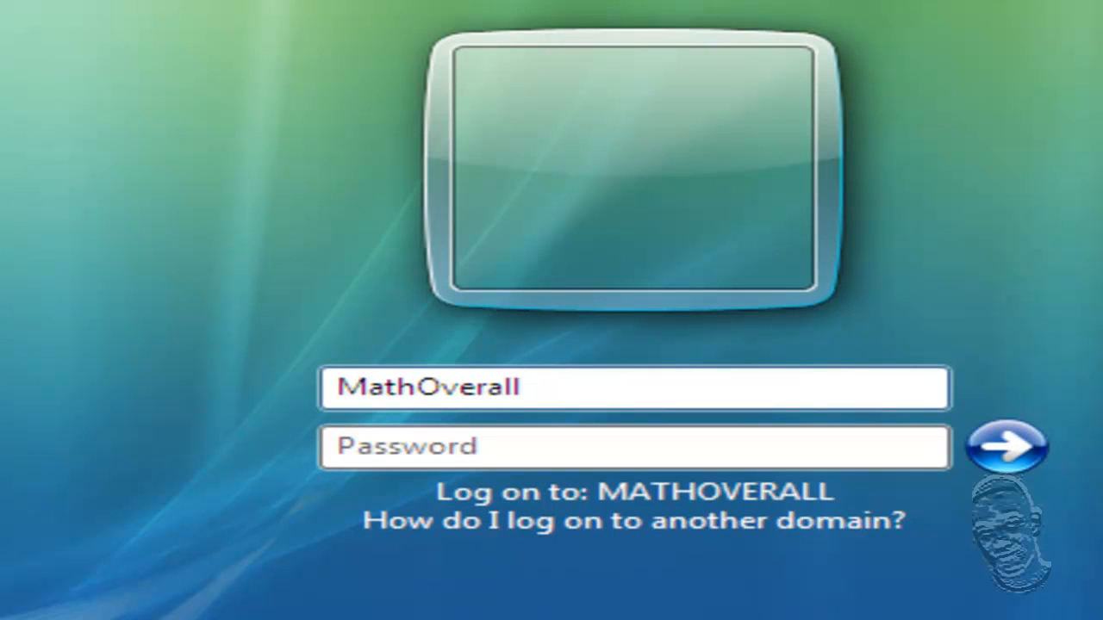
text(\)
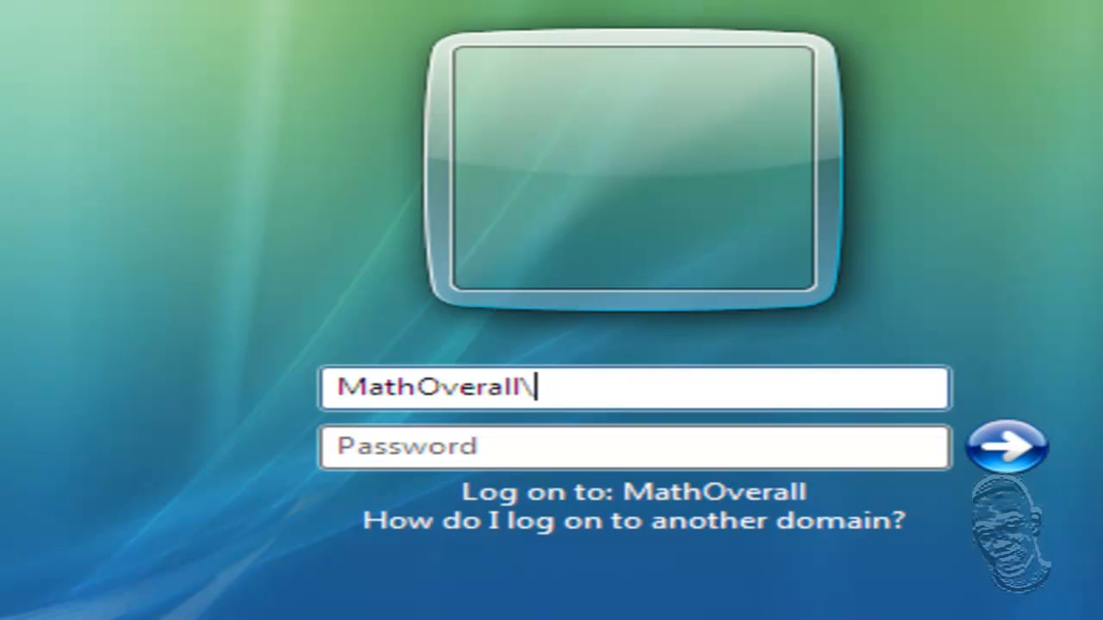
text(Administrator)
key(Tab)
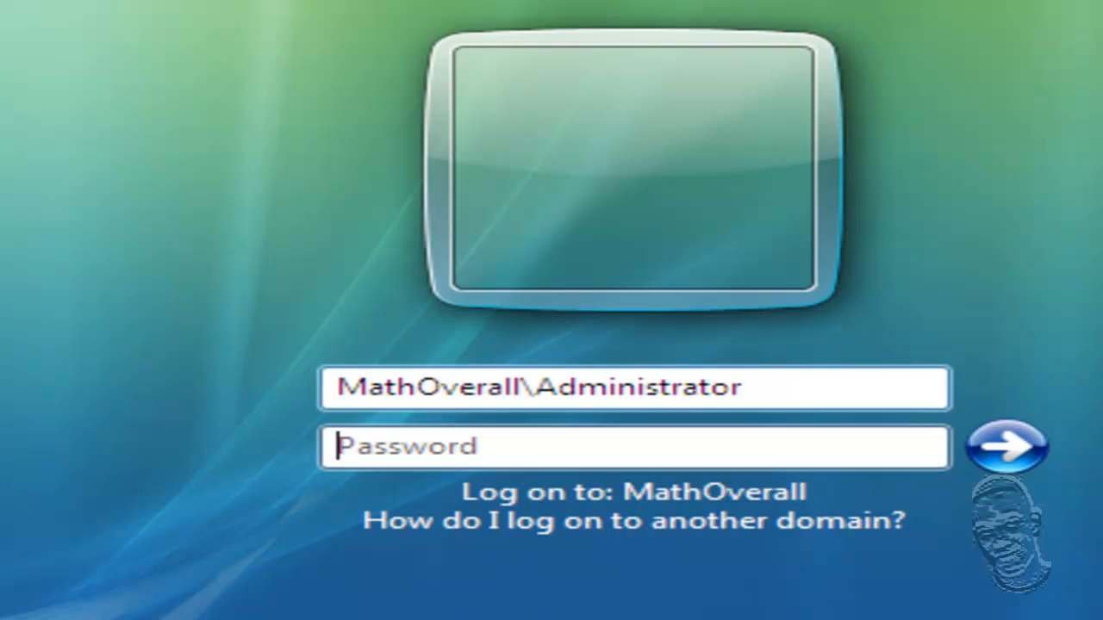
text(********)
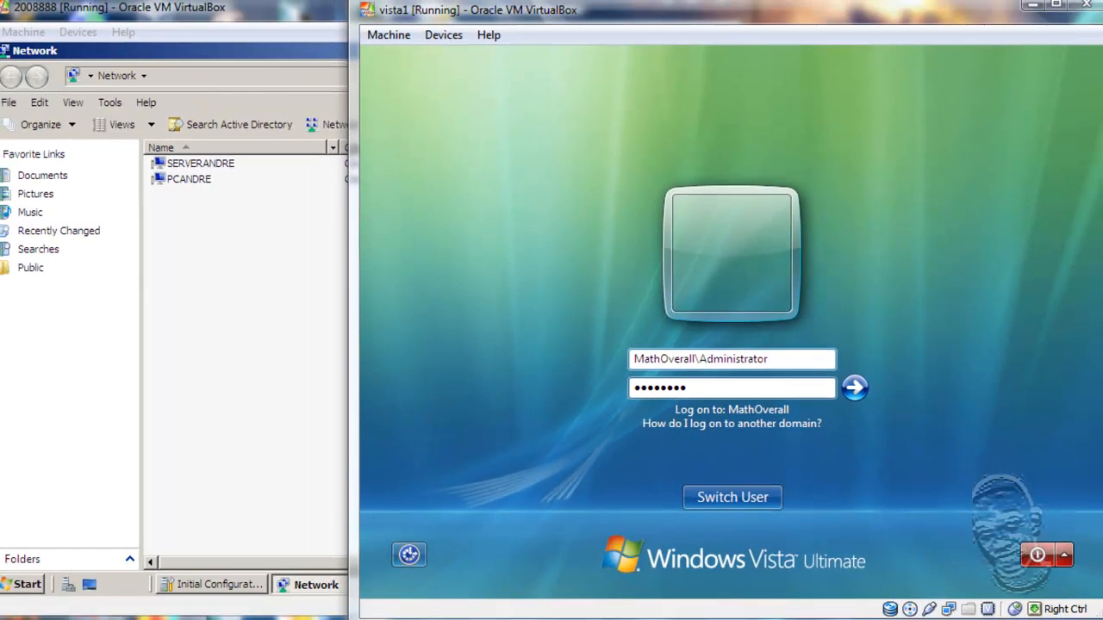
- Log on as the domain Administrator, close Welcome Center, and open Network from Start
key(Return)
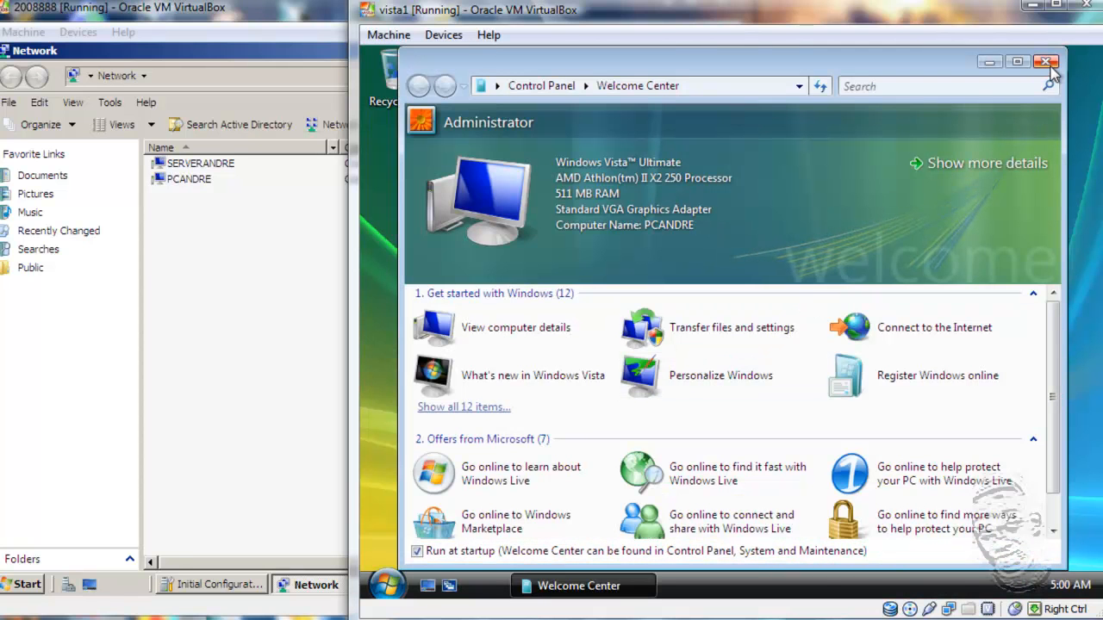
click(1046, 62)
click(381, 586)
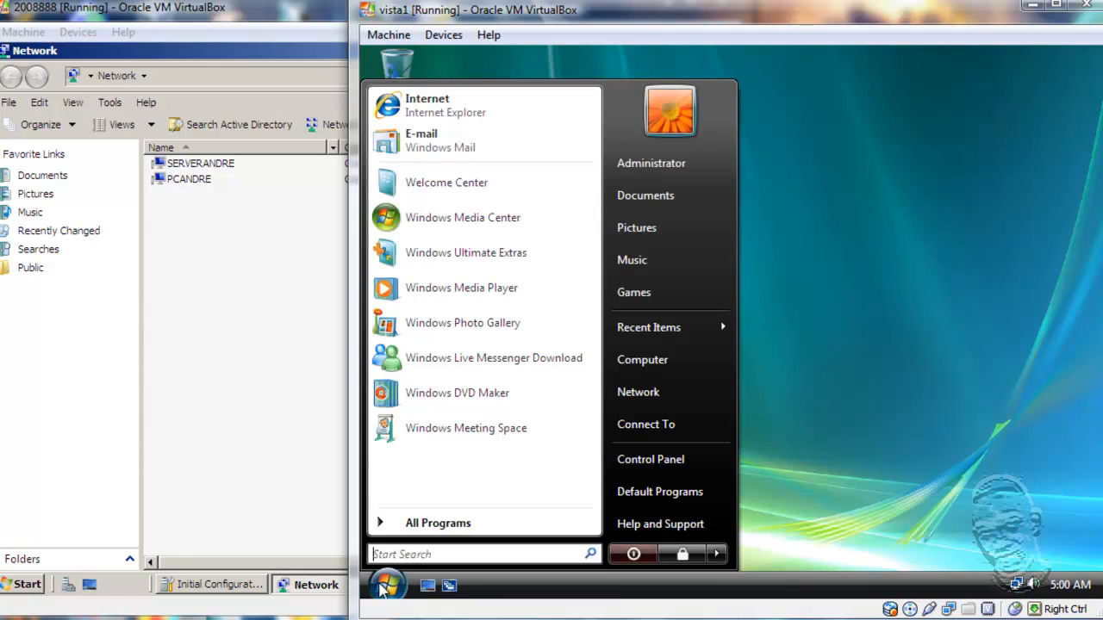
click(645, 421)
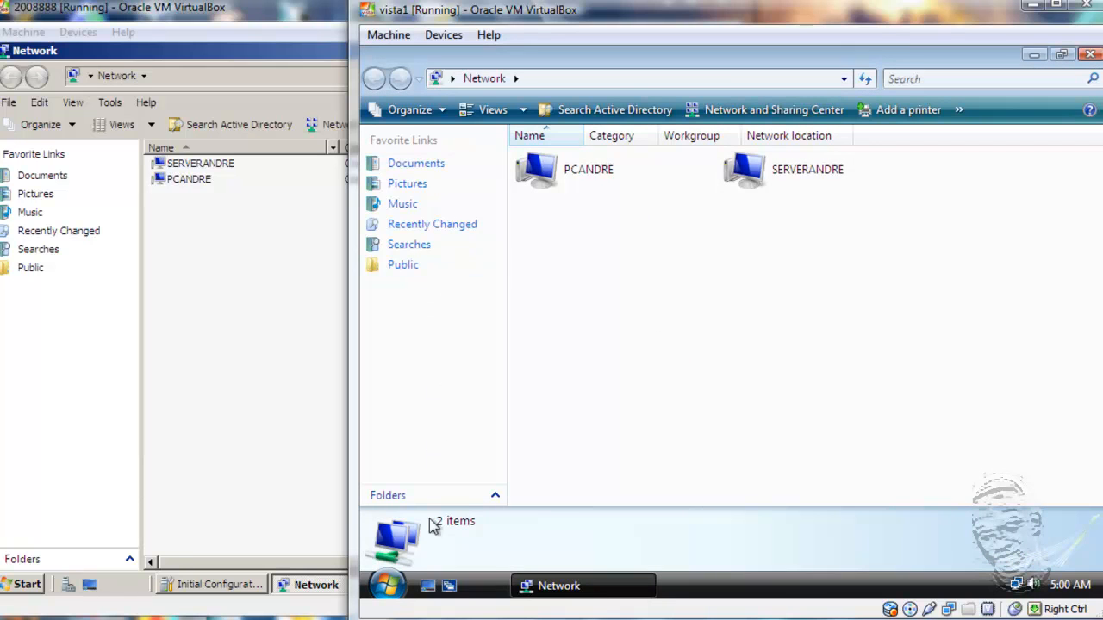
- Open Computer from Start and bring up its system Properties page
click(386, 586)
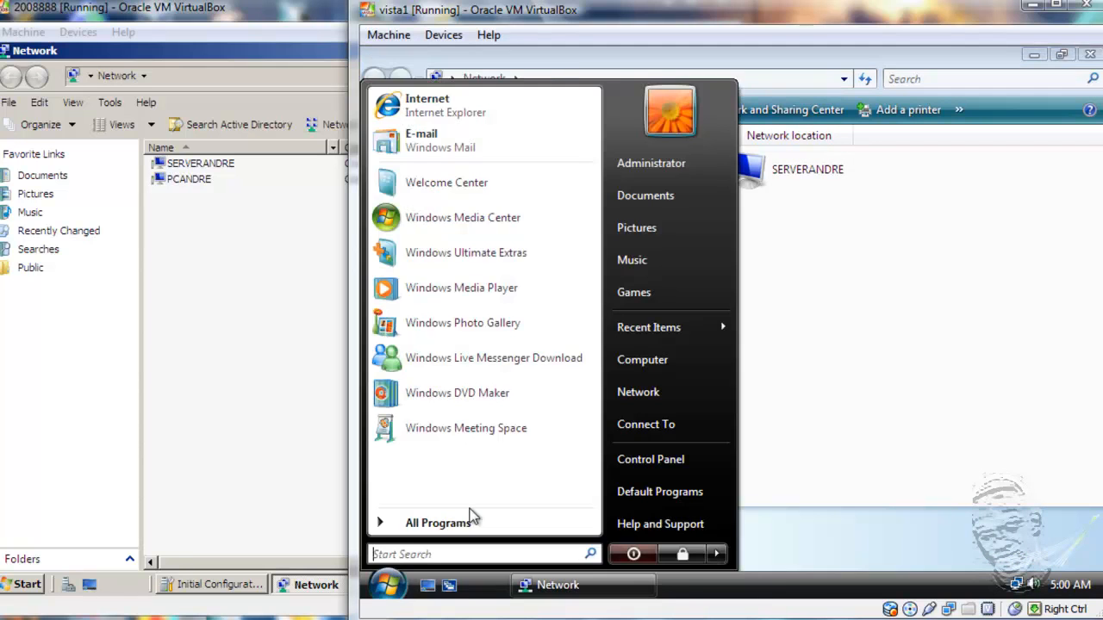
click(623, 353)
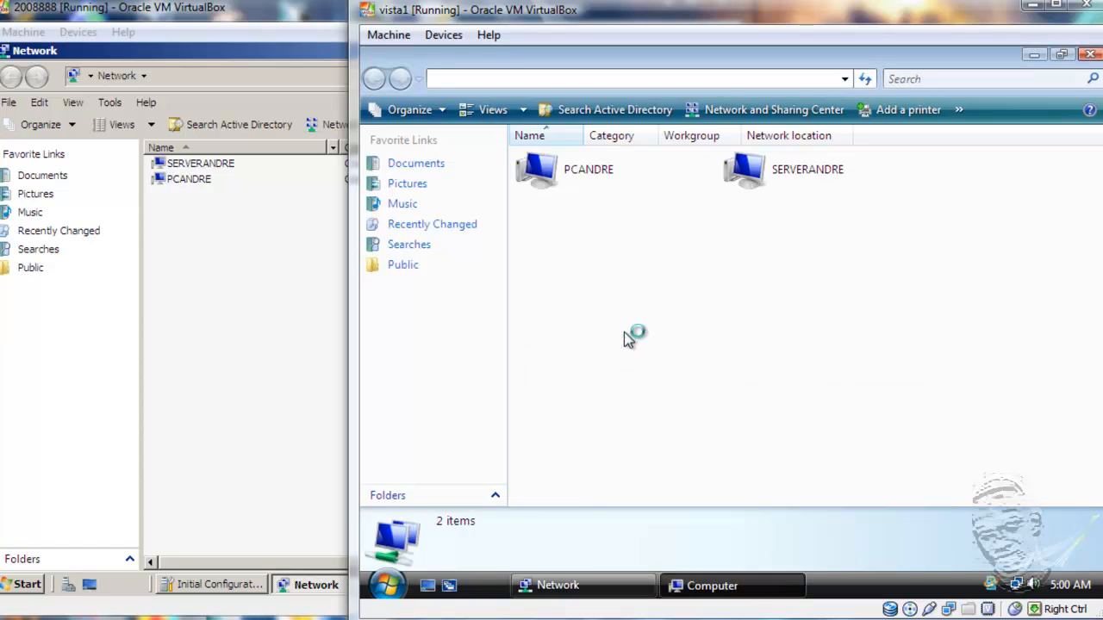
right_click(831, 314)
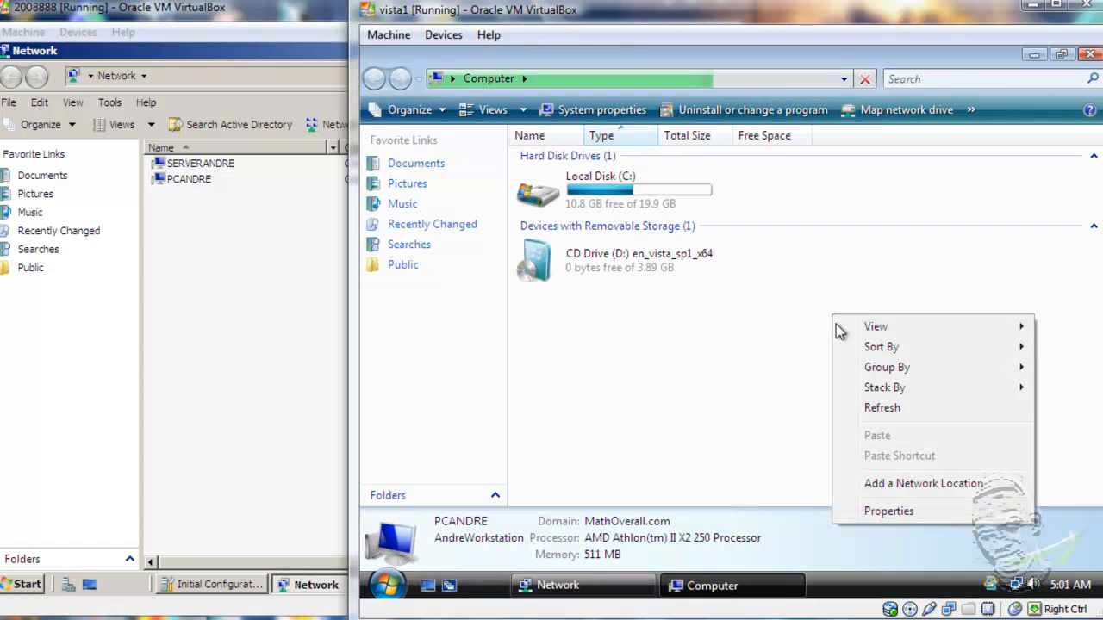
click(883, 517)
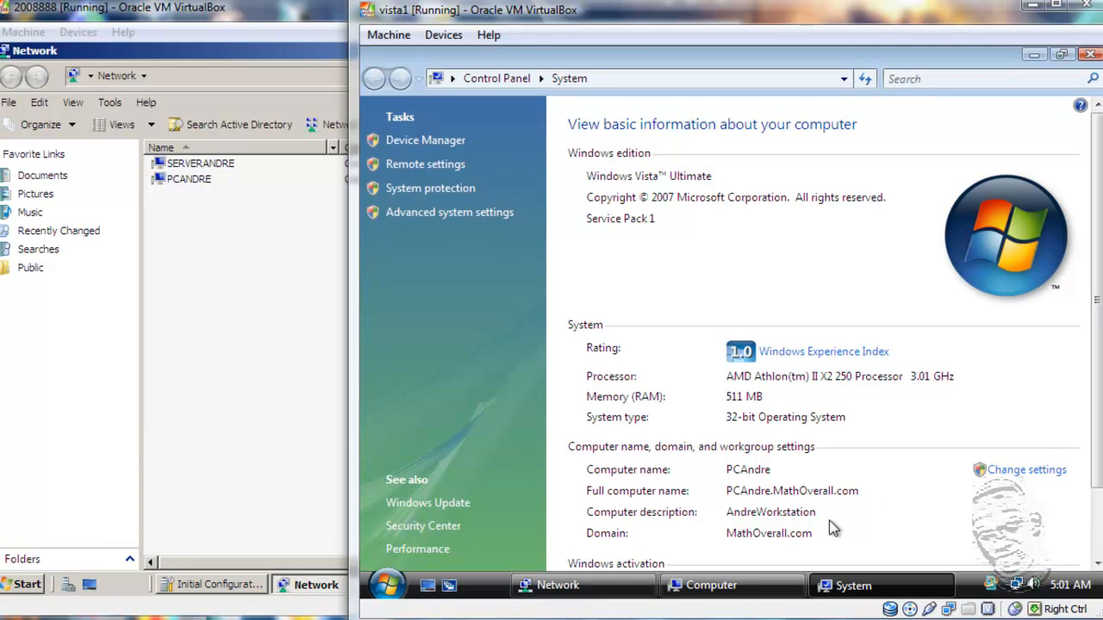
- Open System Properties via Change settings and look through the Hardware, Advanced and System Protection tabs
click(1043, 470)
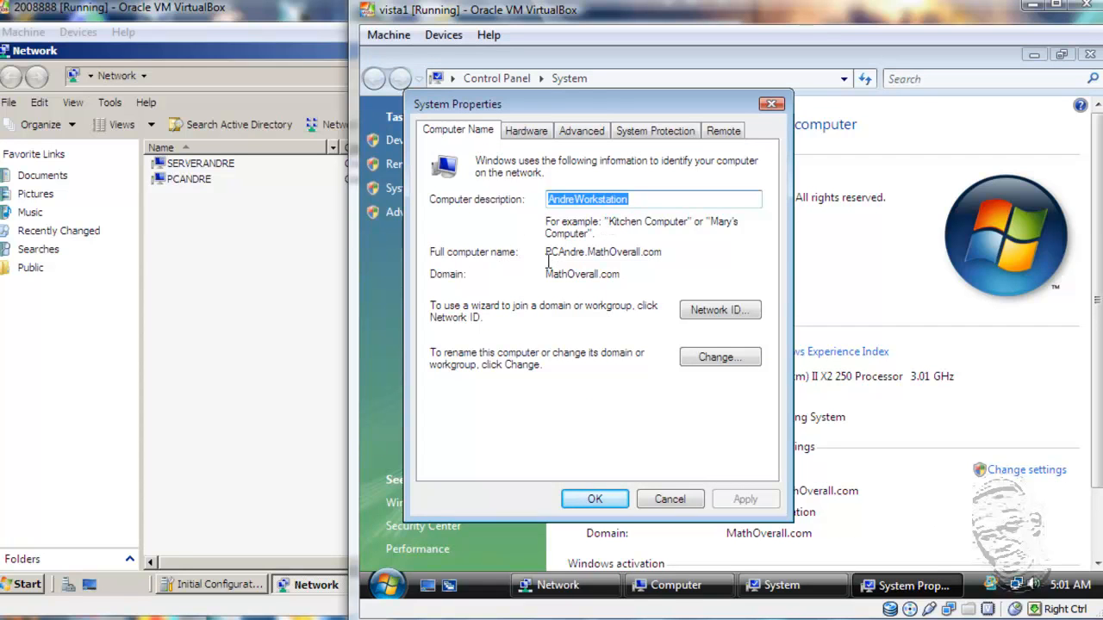
click(529, 135)
click(575, 134)
click(619, 133)
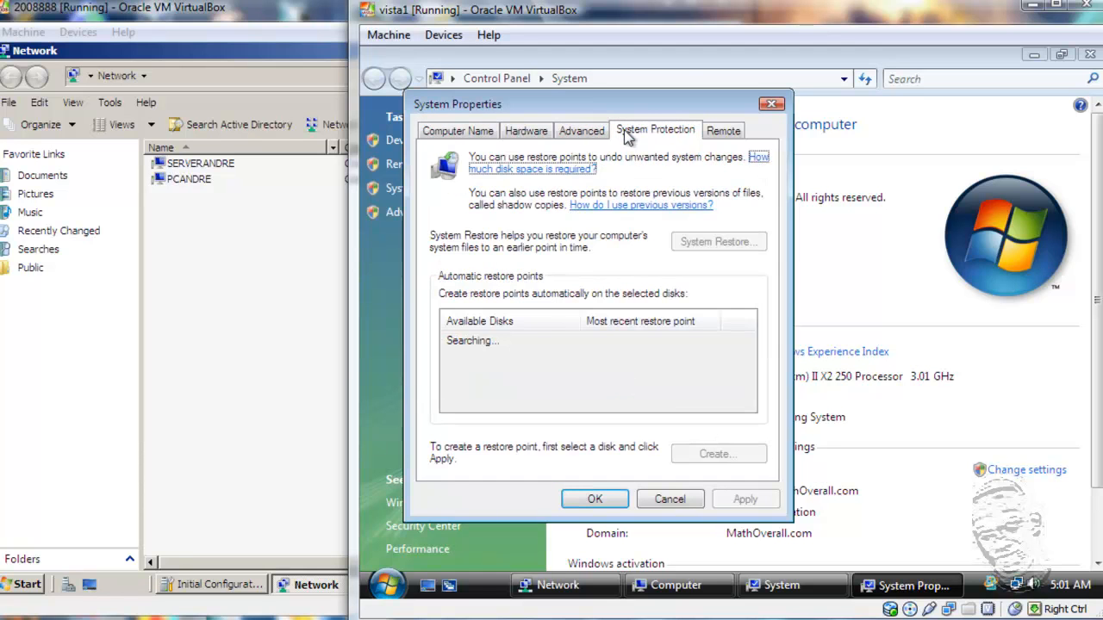
click(574, 134)
click(529, 133)
click(574, 135)
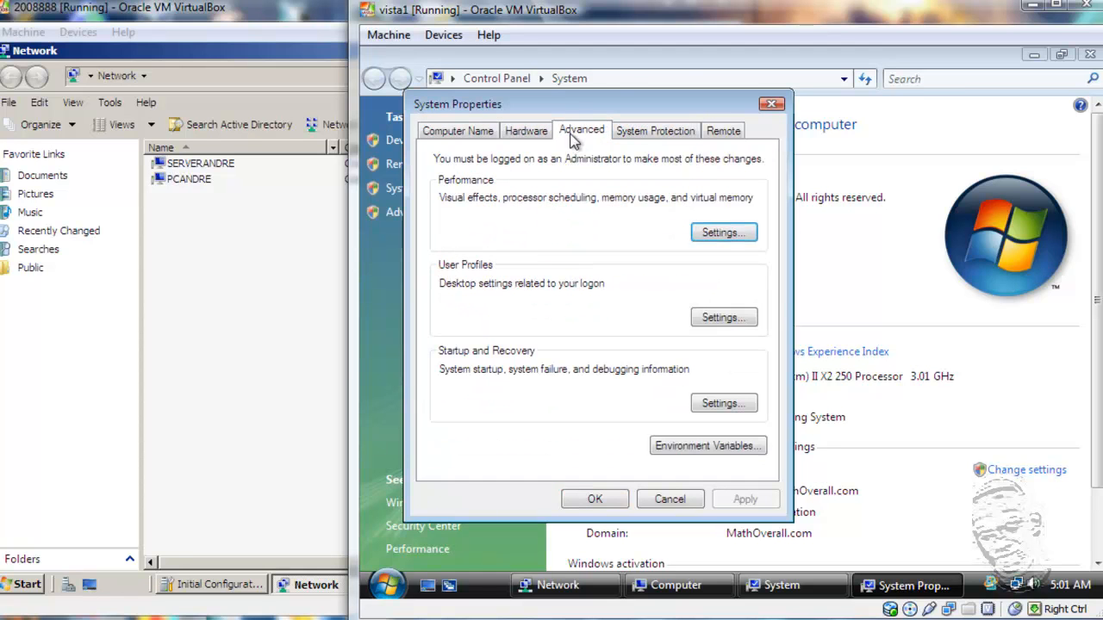
click(640, 134)
- Check the Remote tab, then end on Computer Name showing PCAndre.MathOverall.com in domain MathOverall.com
click(722, 134)
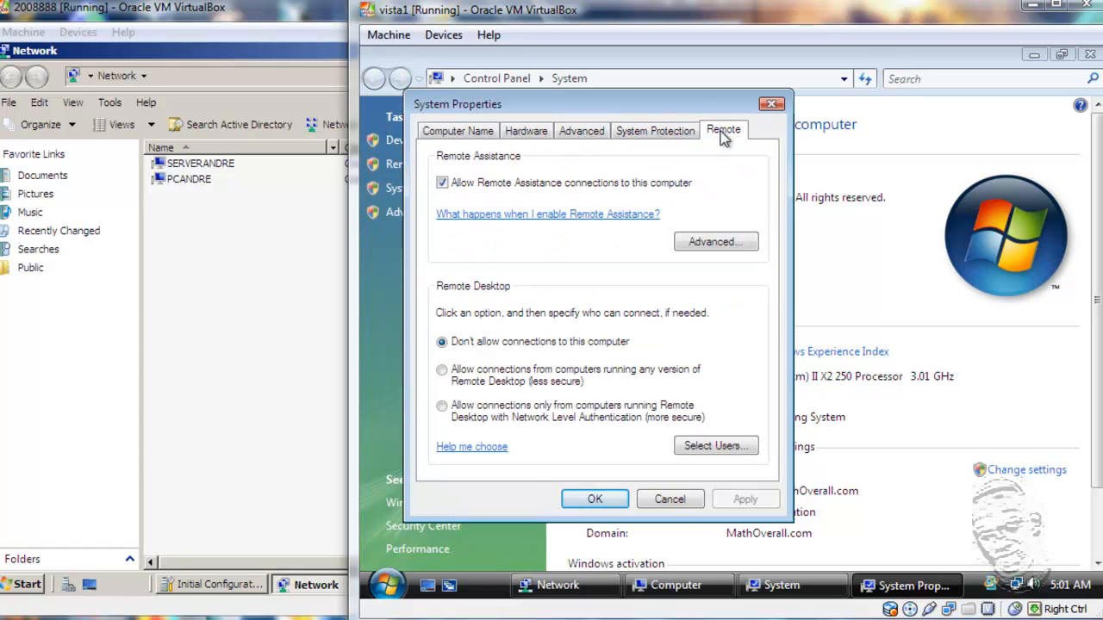
click(657, 133)
click(565, 136)
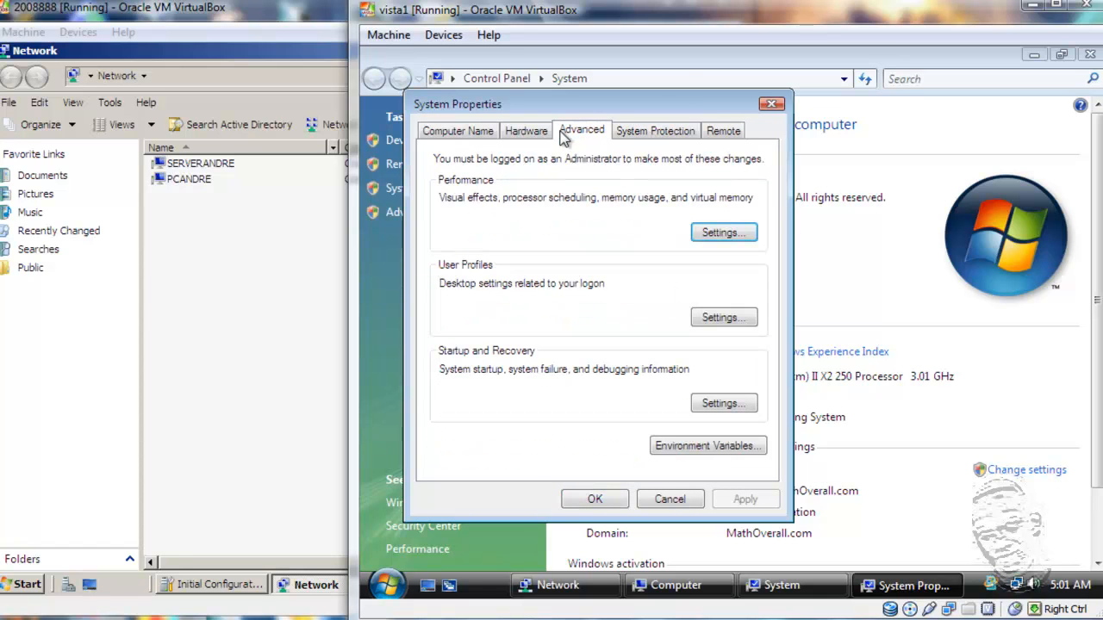
click(715, 134)
click(681, 129)
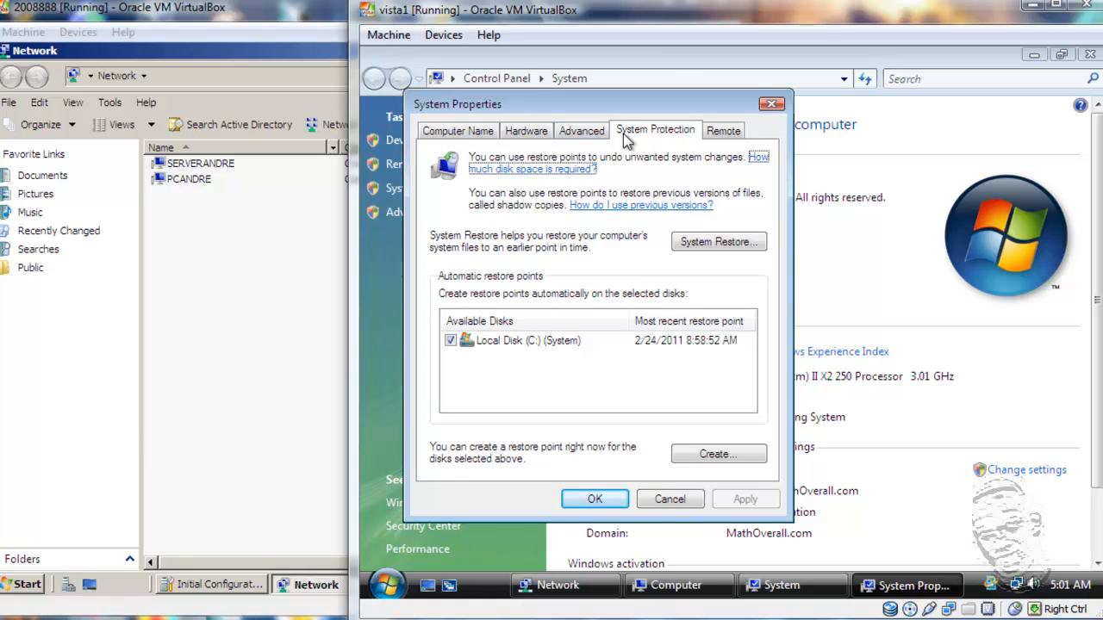
click(599, 134)
click(543, 135)
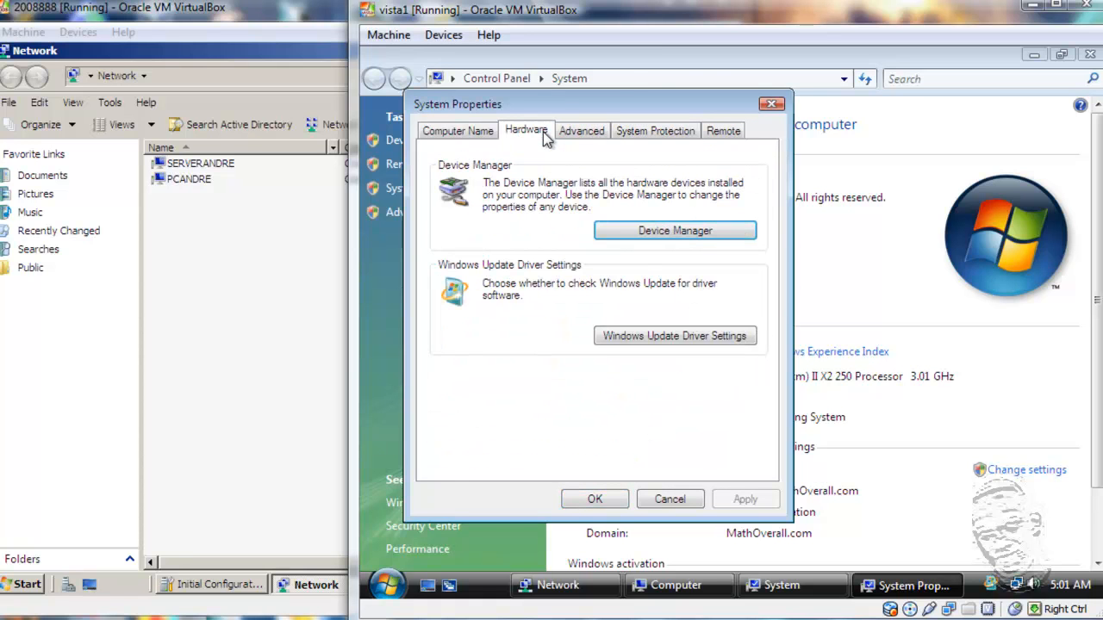
click(485, 134)
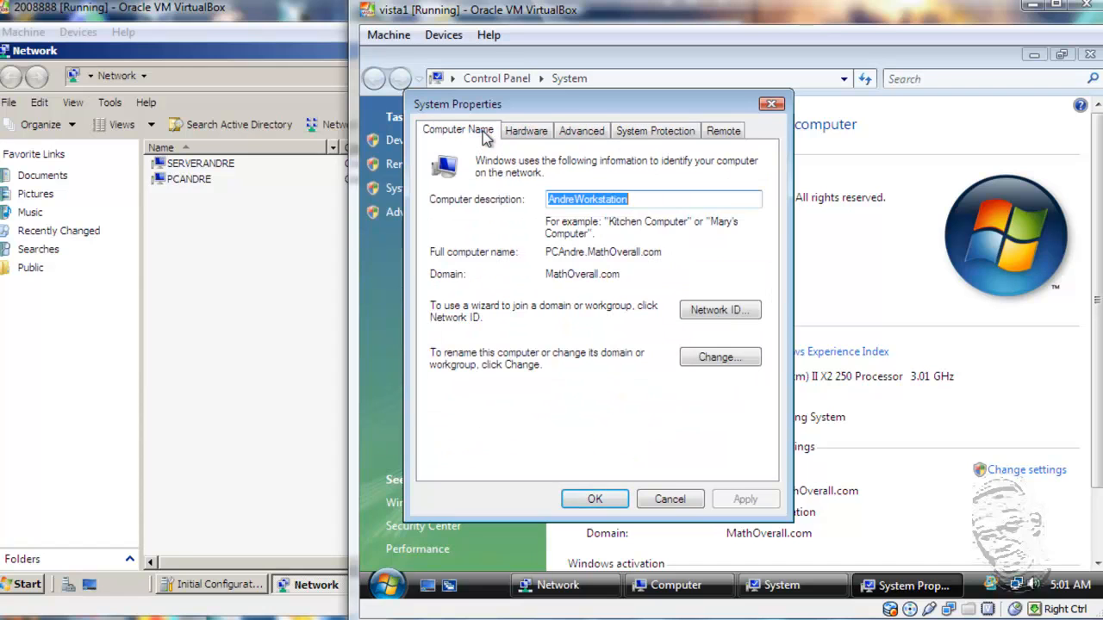